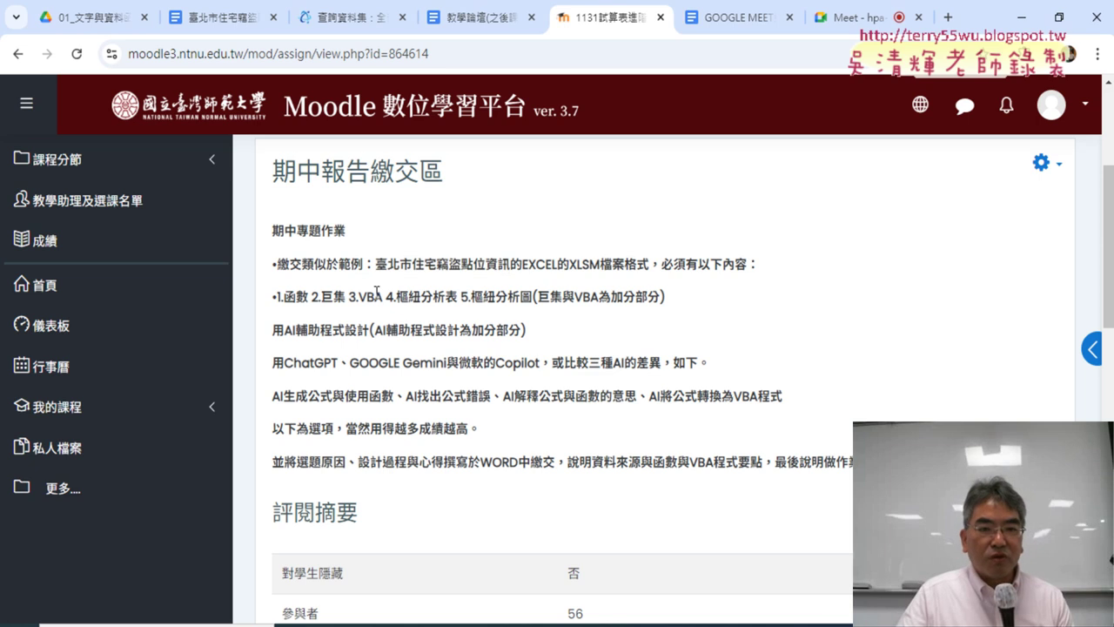
Step: Highlight the 臺北市住宅竊盜點位資訊 dataset, XLSM format and 1.函數 requirements, then switch to Excel
{"action": "left_click_drag", "start_coordinate": [380, 267], "coordinate": [509, 270]}
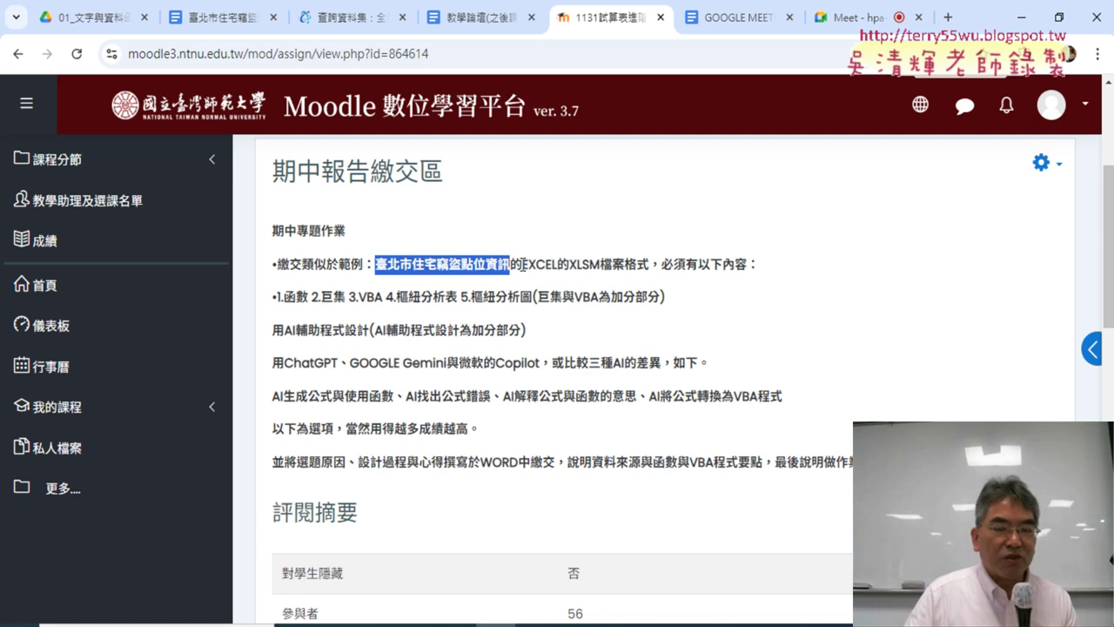
{"action": "left_click_drag", "start_coordinate": [522, 263], "coordinate": [605, 269]}
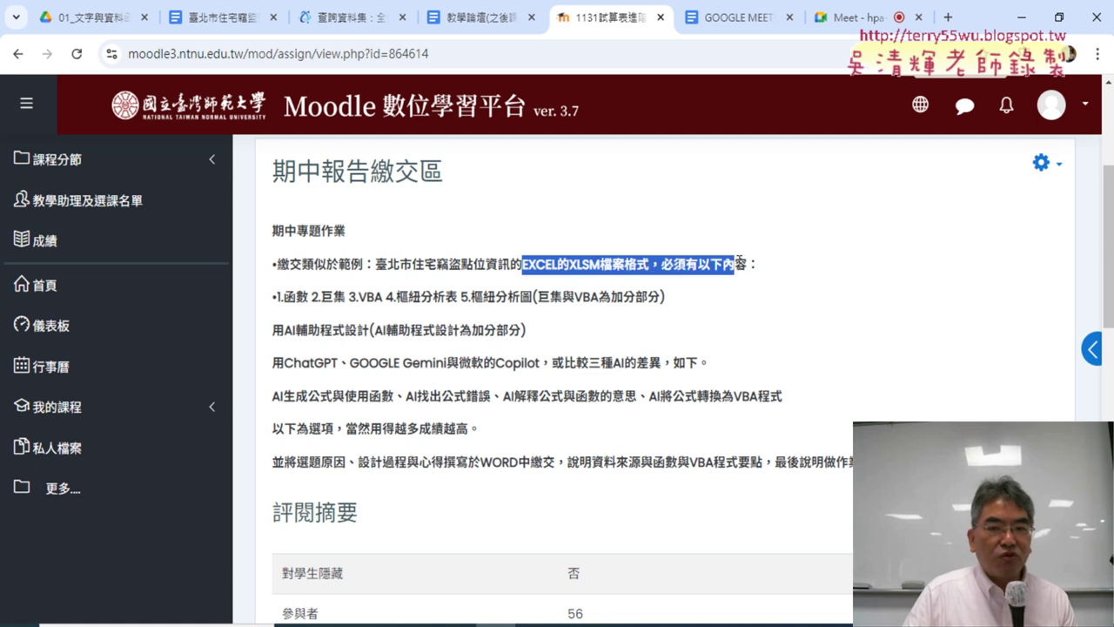
{"action": "left_click_drag", "start_coordinate": [605, 269], "coordinate": [760, 269]}
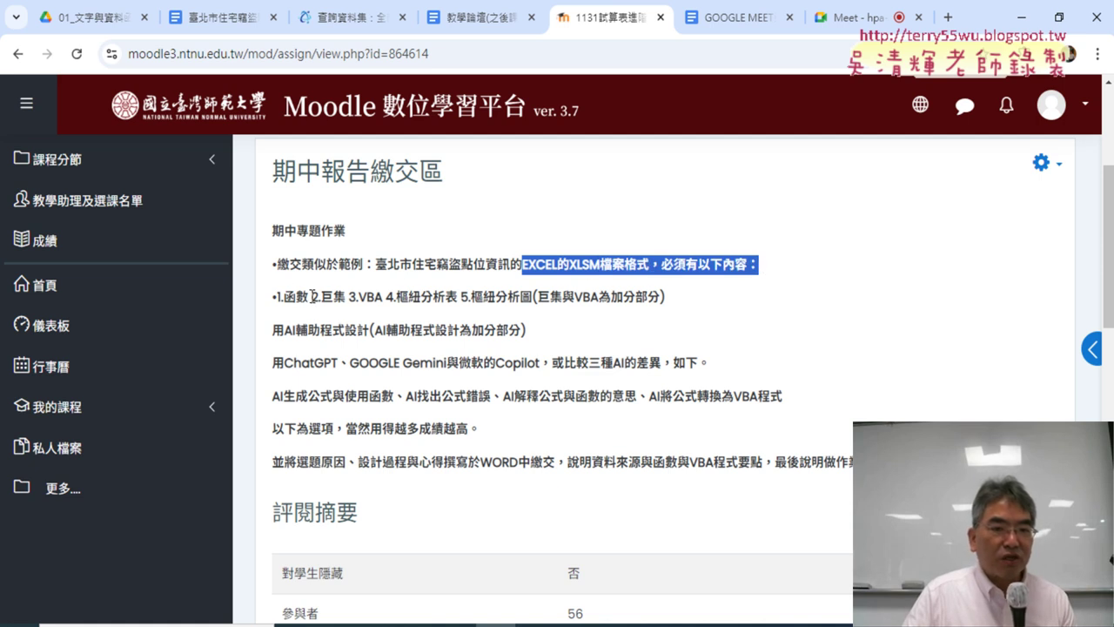
{"action": "left_click_drag", "start_coordinate": [312, 296], "coordinate": [272, 297]}
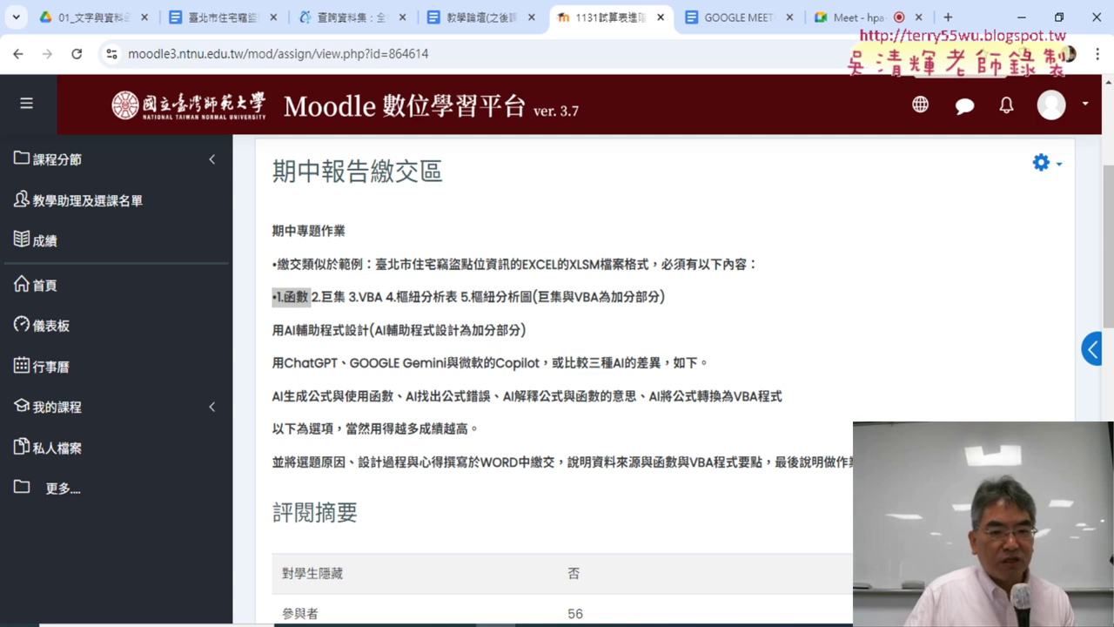
{"action": "key", "text": "alt+Tab"}
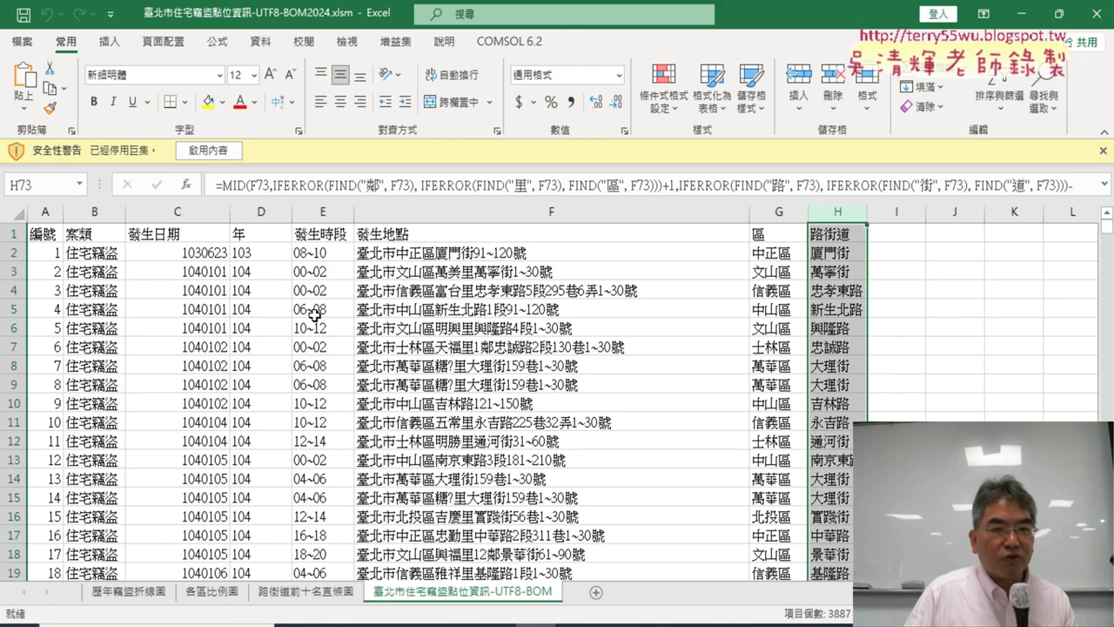
Step: Enable the macro content and select the year D, district G and street H columns in turn
{"action": "left_click", "coordinate": [211, 151]}
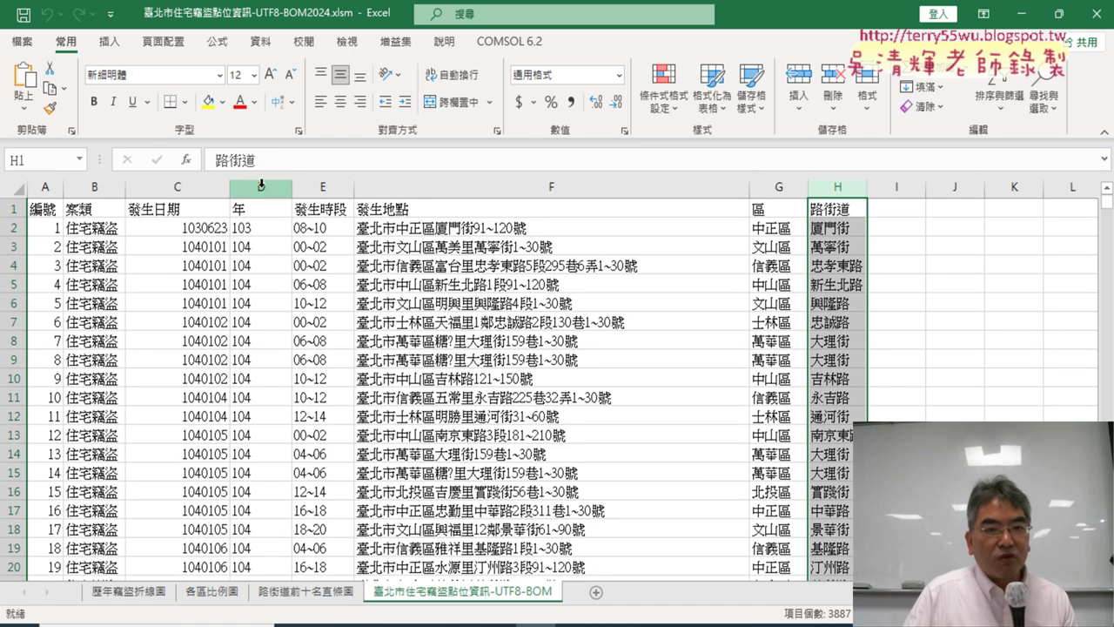
{"action": "left_click", "coordinate": [270, 188]}
{"action": "left_click", "coordinate": [779, 188]}
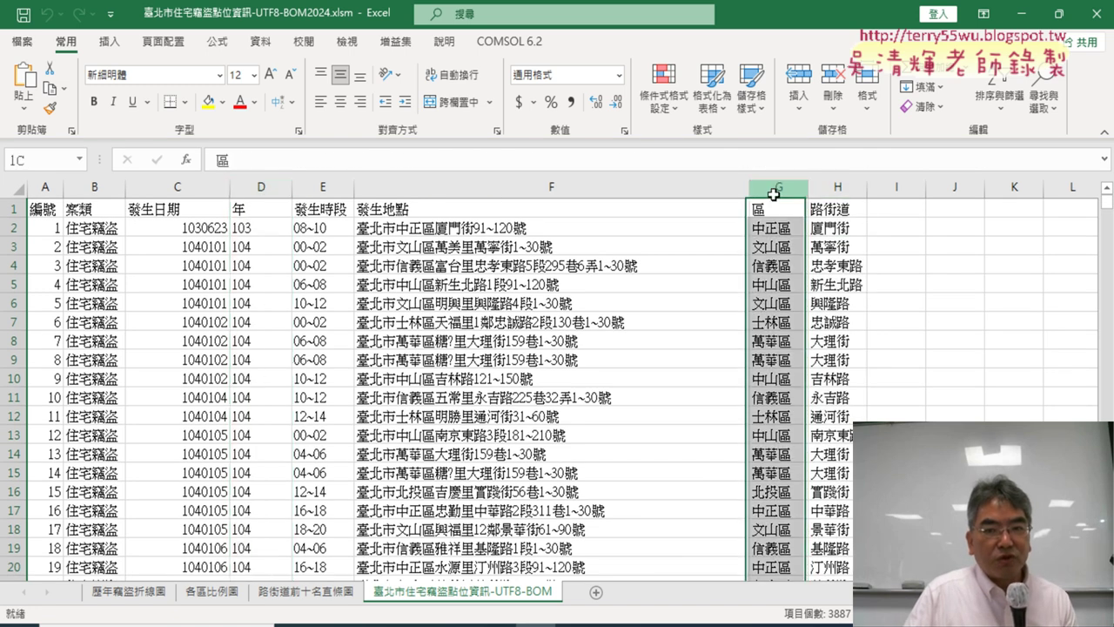
{"action": "left_click", "coordinate": [826, 188]}
{"action": "left_click", "coordinate": [261, 188]}
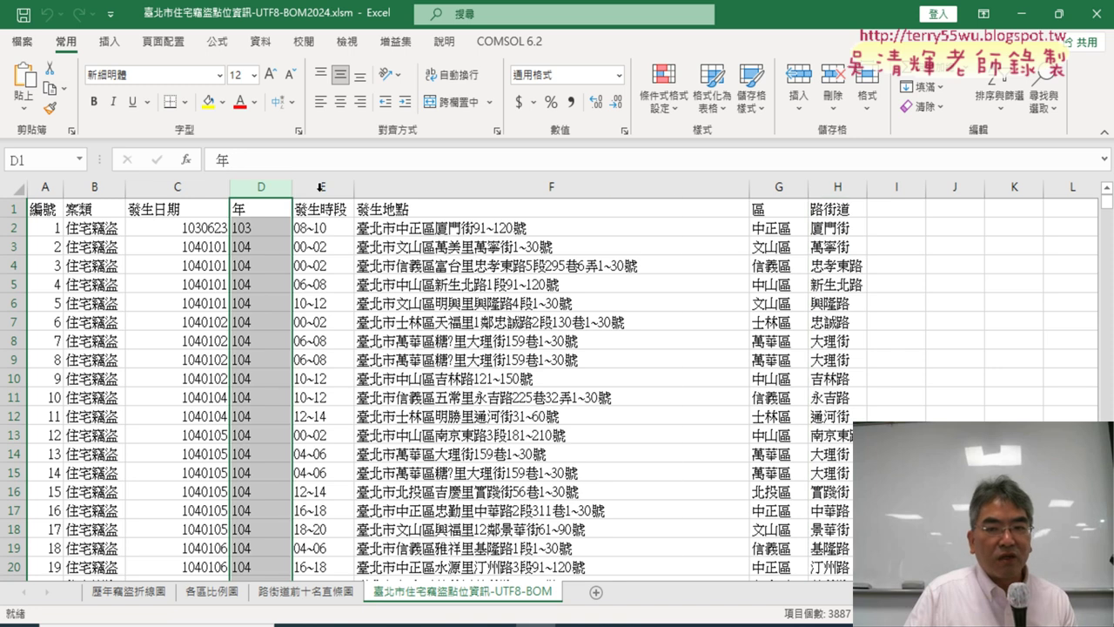
{"action": "left_click", "coordinate": [764, 190]}
{"action": "left_click", "coordinate": [826, 188]}
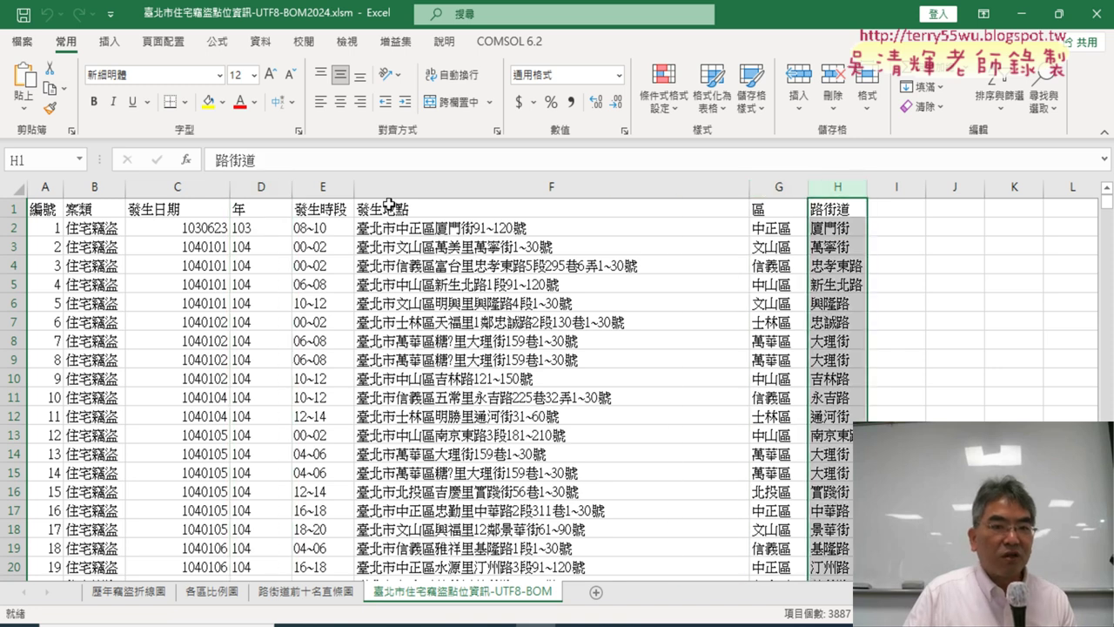
{"action": "left_click", "coordinate": [255, 186]}
{"action": "left_click", "coordinate": [771, 188]}
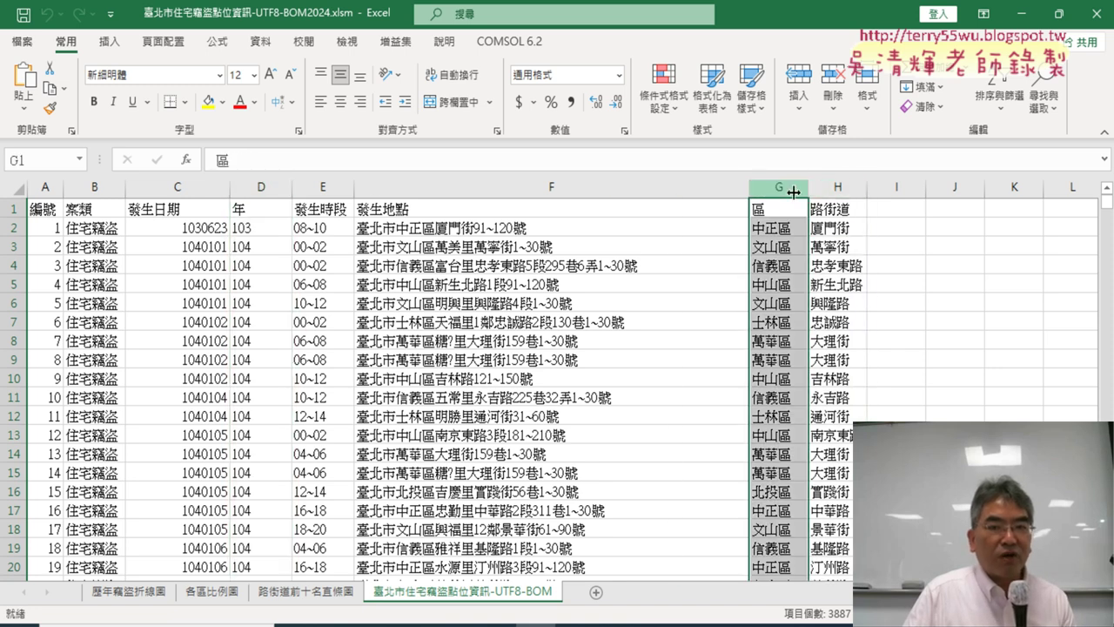
{"action": "left_click", "coordinate": [817, 187]}
{"action": "left_click", "coordinate": [261, 188]}
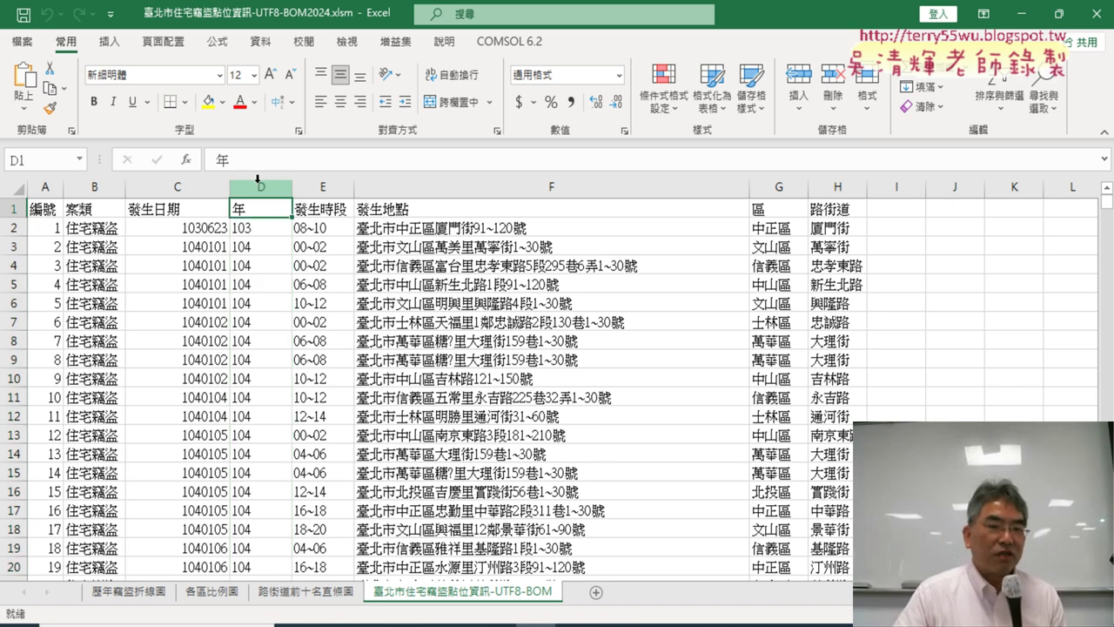
{"action": "left_click", "coordinate": [242, 230]}
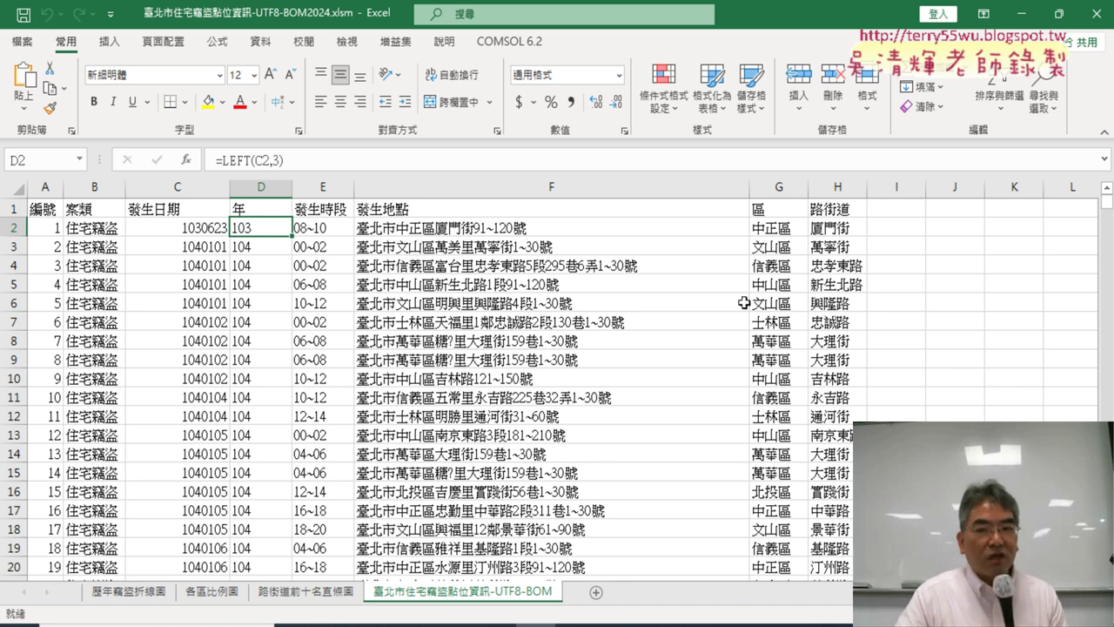
{"action": "left_click", "coordinate": [783, 188]}
{"action": "left_click", "coordinate": [782, 229]}
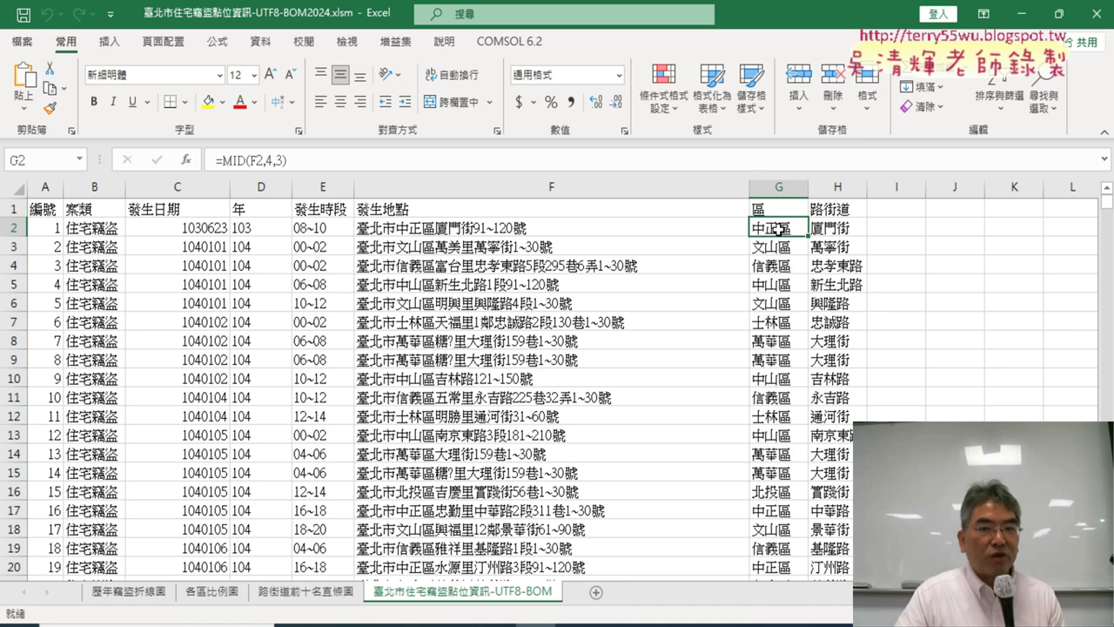
{"action": "left_click", "coordinate": [837, 188]}
{"action": "left_click", "coordinate": [836, 228]}
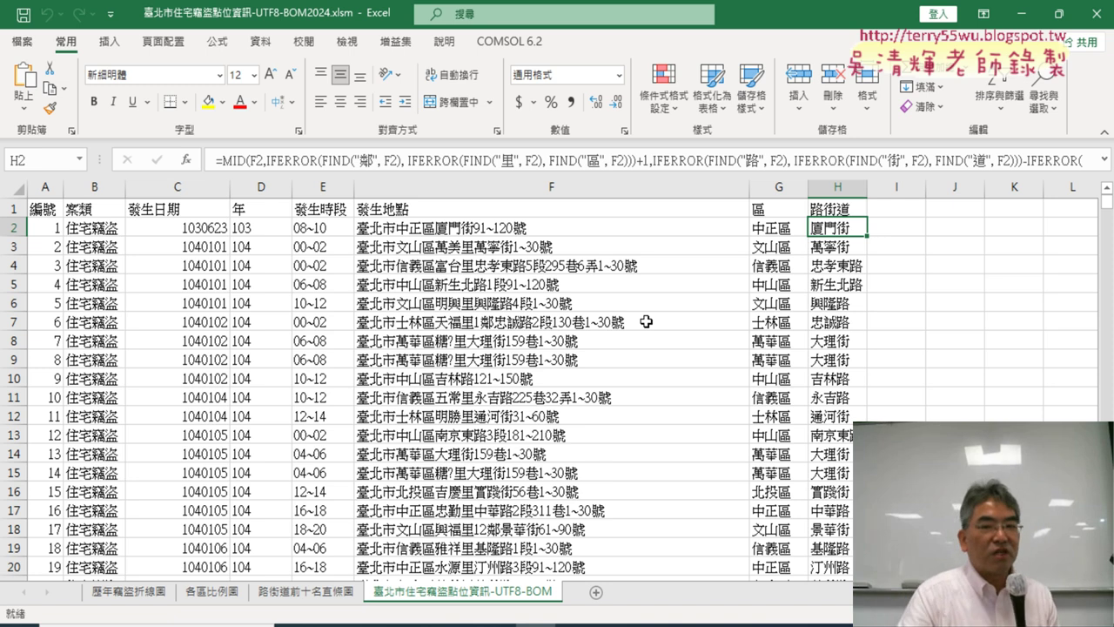
{"action": "left_click", "coordinate": [516, 186]}
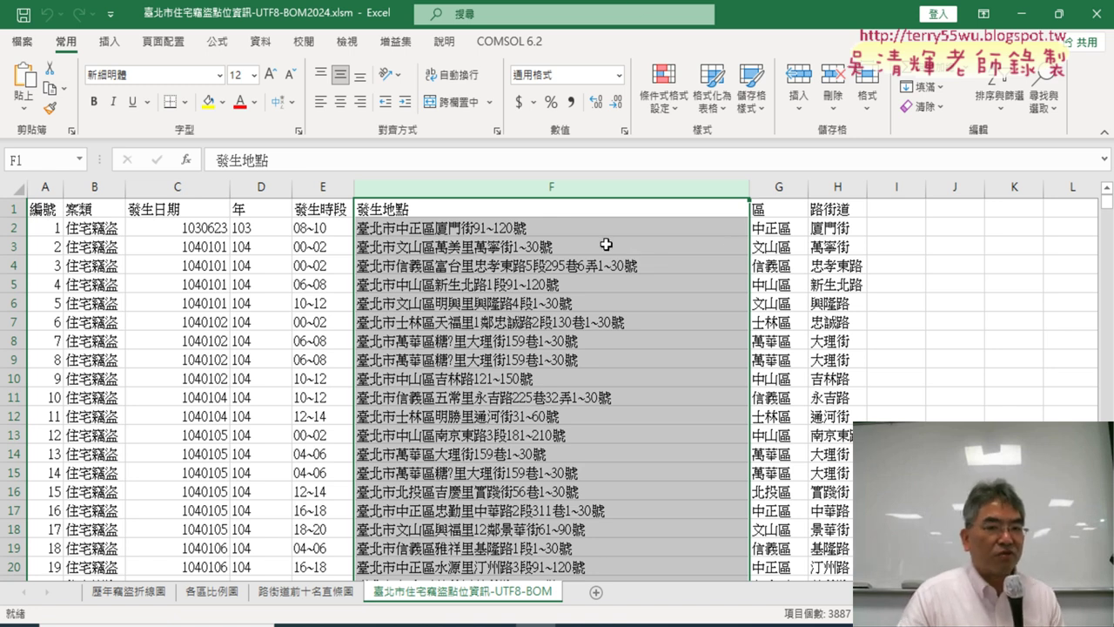
{"action": "left_click", "coordinate": [261, 233]}
{"action": "left_click", "coordinate": [261, 187]}
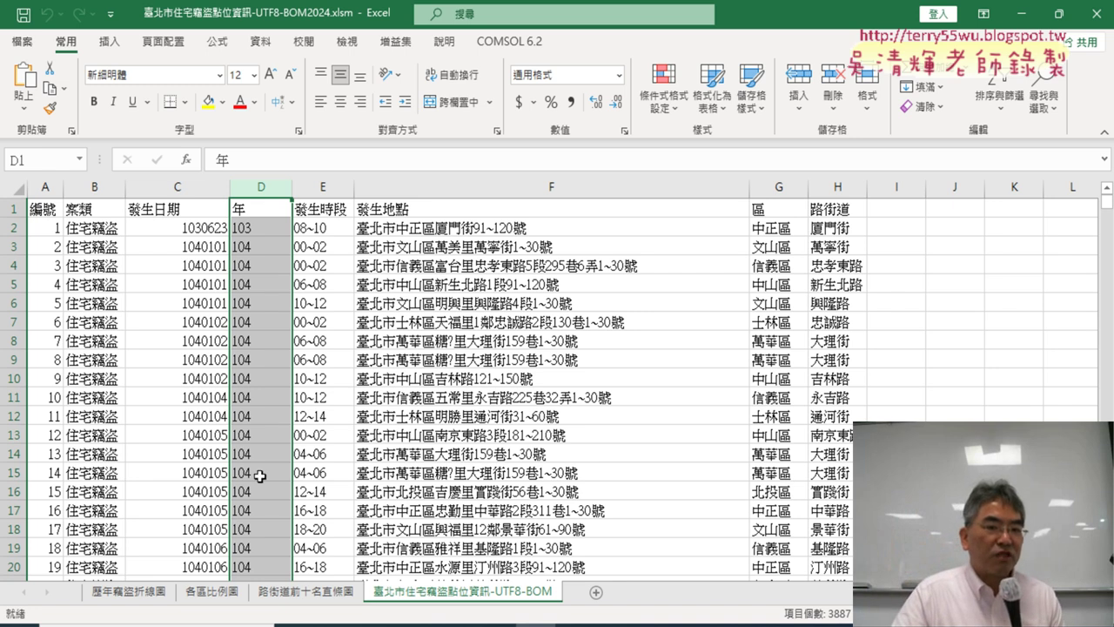
Step: View the 歷年竊盜折線圖 line chart's pivot fields, then move to the 各區比例圖 sheet
{"action": "left_click", "coordinate": [146, 601]}
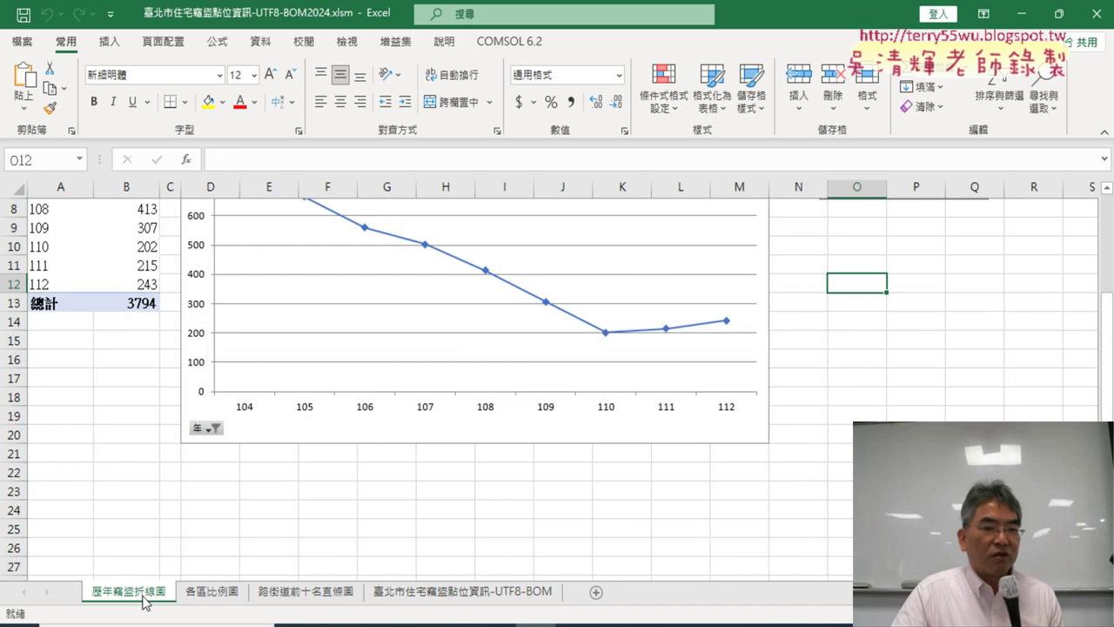
{"action": "left_click", "coordinate": [432, 606]}
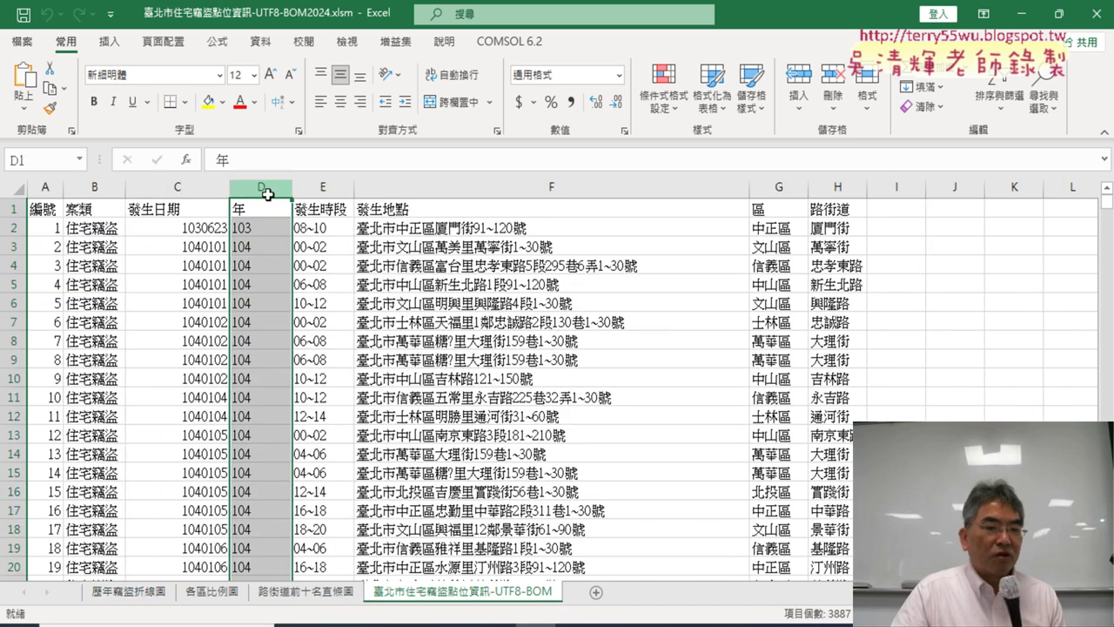
{"action": "left_click", "coordinate": [169, 592]}
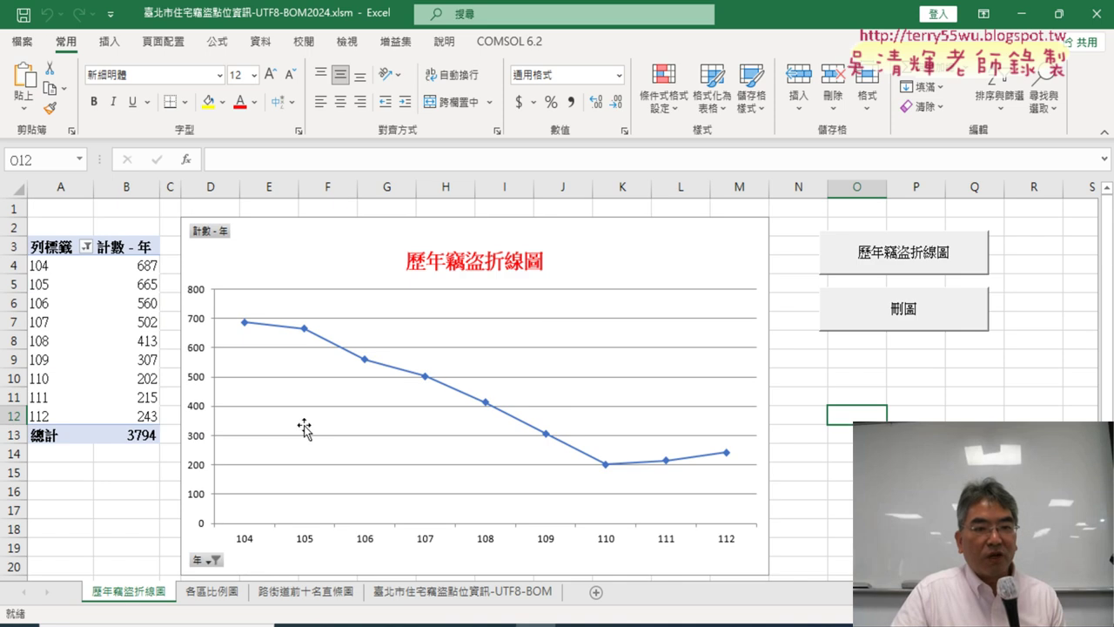
{"action": "left_click", "coordinate": [84, 302]}
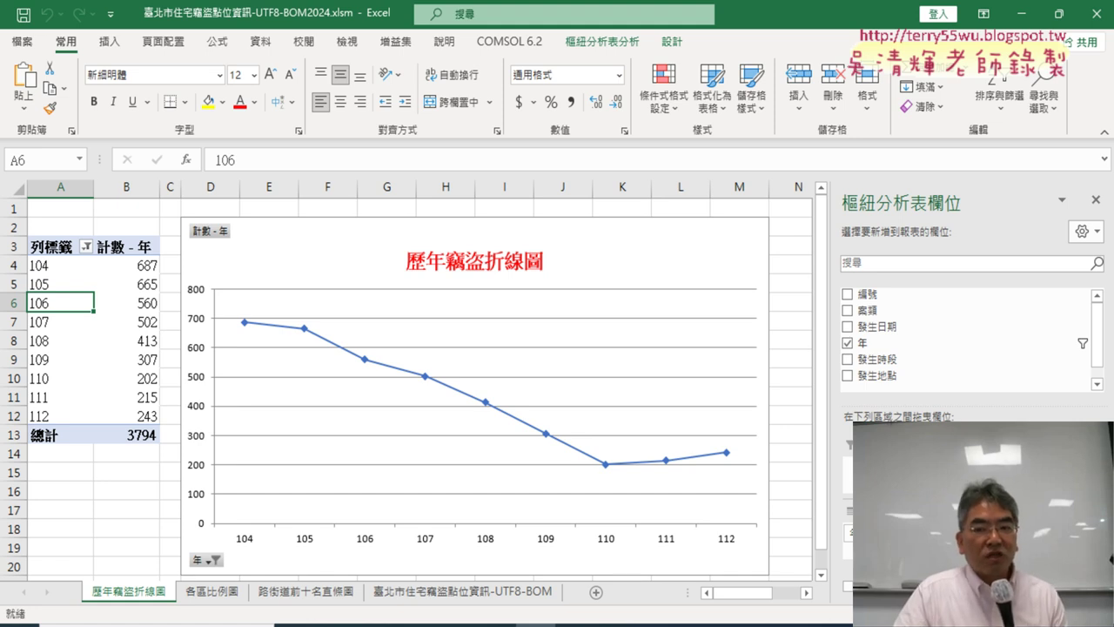
{"action": "left_click", "coordinate": [1097, 384]}
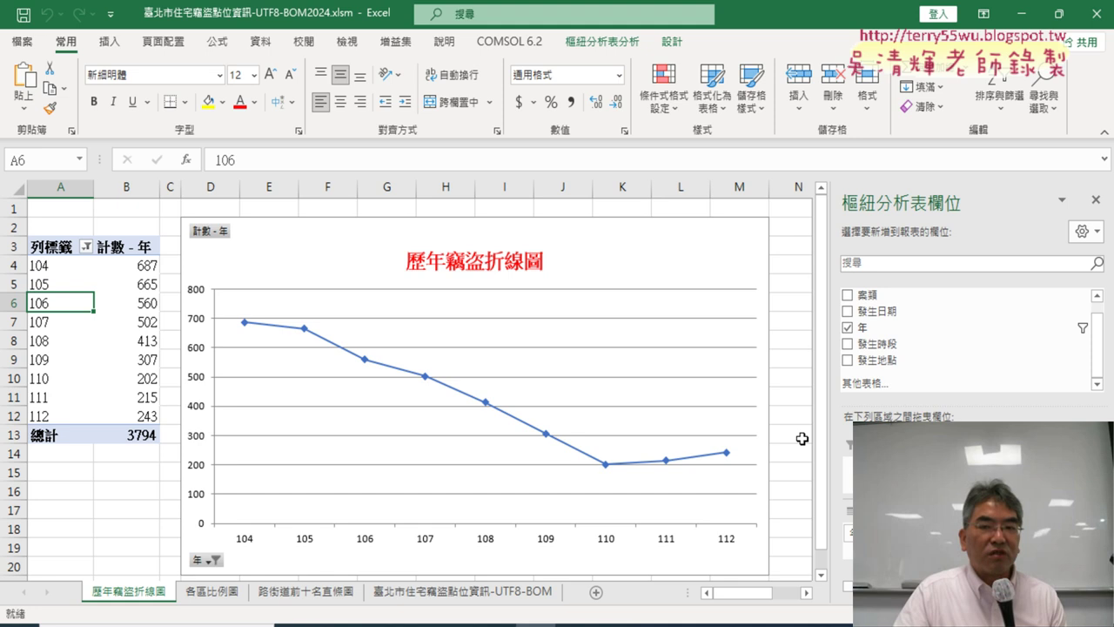
{"action": "left_click", "coordinate": [222, 591]}
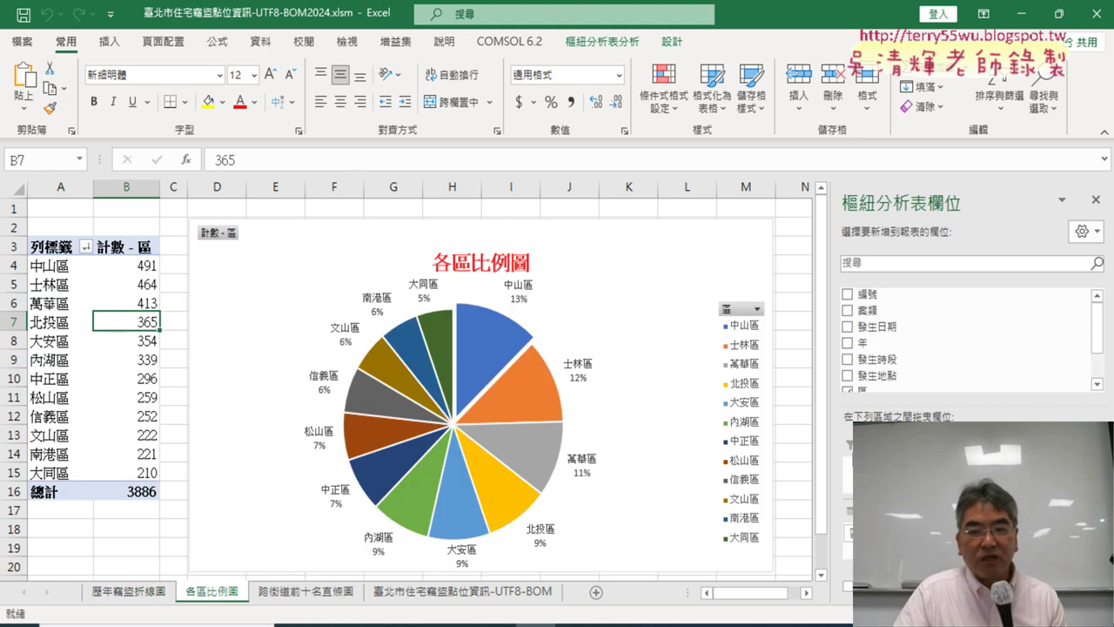
Step: Add 年 to the district pivot table with years as rows and 區 as columns
{"action": "scroll", "coordinate": [1099, 344], "scroll_direction": "down", "scroll_amount": 1}
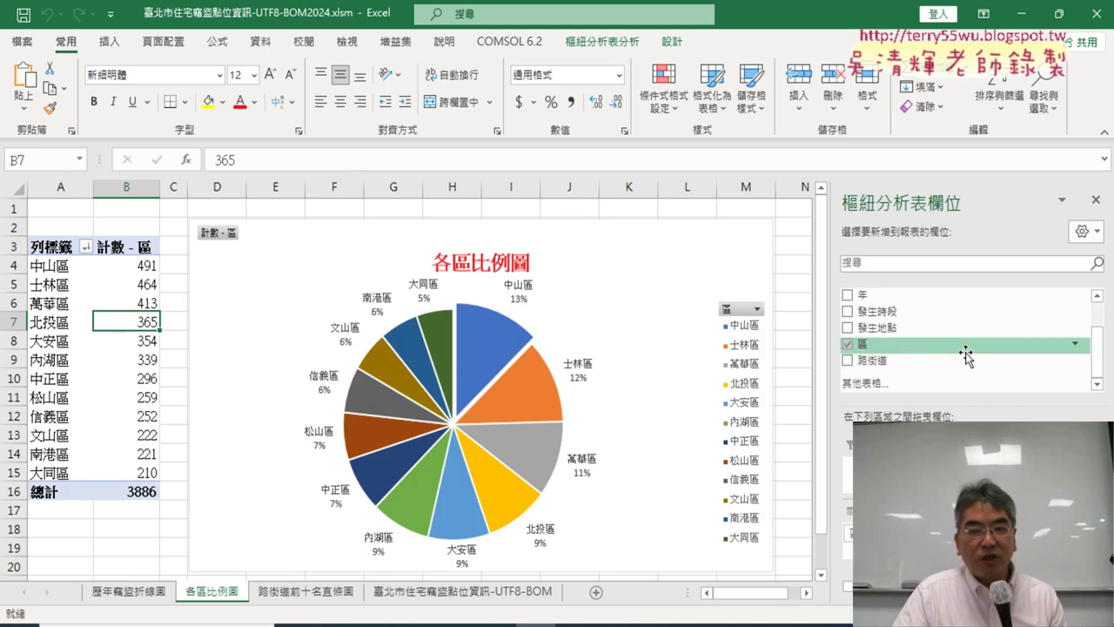
{"action": "left_click", "coordinate": [847, 294]}
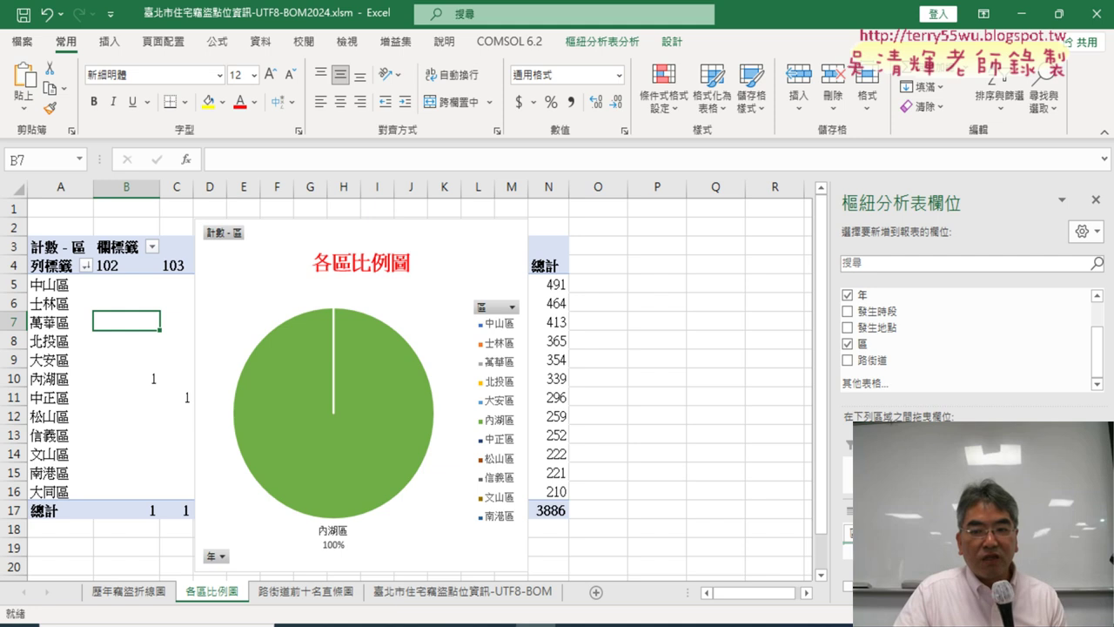
{"action": "mouse_move", "coordinate": [966, 470]}
{"action": "left_mouse_down"}
{"action": "mouse_move", "coordinate": [888, 544]}
{"action": "mouse_move", "coordinate": [966, 470]}
{"action": "left_mouse_up"}
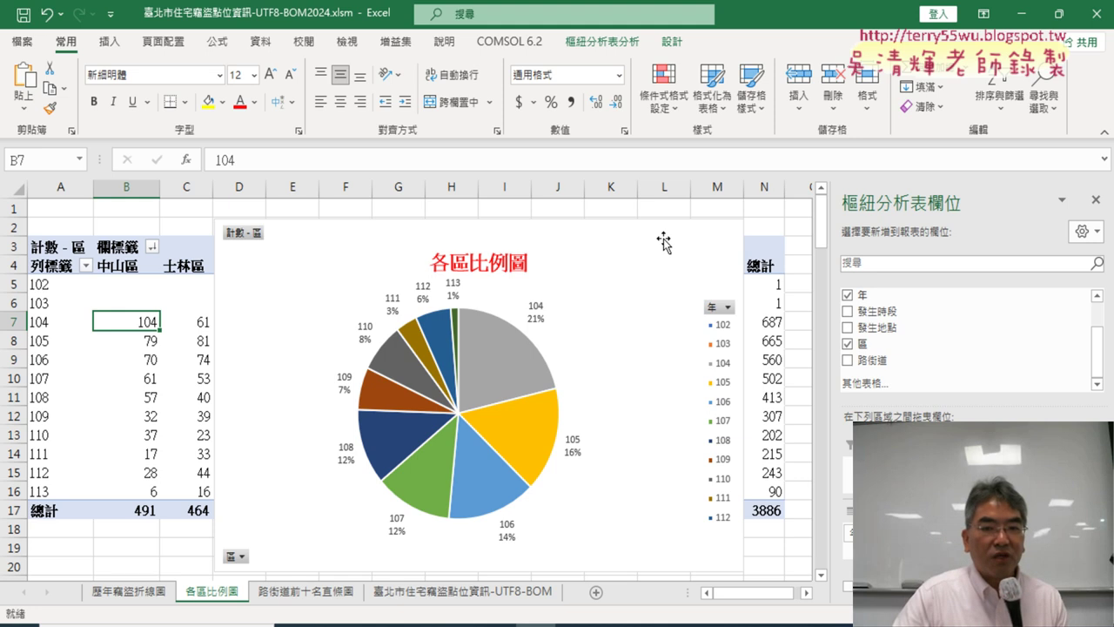
Step: Shift the pie chart to inspect the pivot columns, put it back, and move 區 into Rows under 年
{"action": "mouse_move", "coordinate": [597, 238]}
{"action": "left_mouse_down"}
{"action": "mouse_move", "coordinate": [562, 482]}
{"action": "mouse_move", "coordinate": [535, 559]}
{"action": "left_mouse_up"}
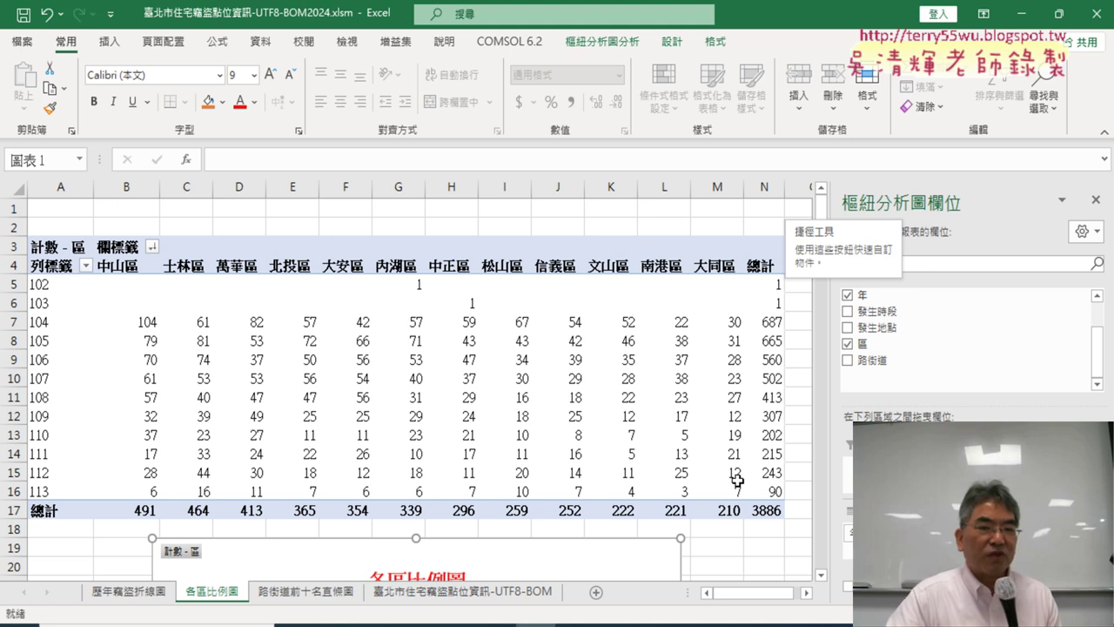
{"action": "mouse_move", "coordinate": [737, 481]}
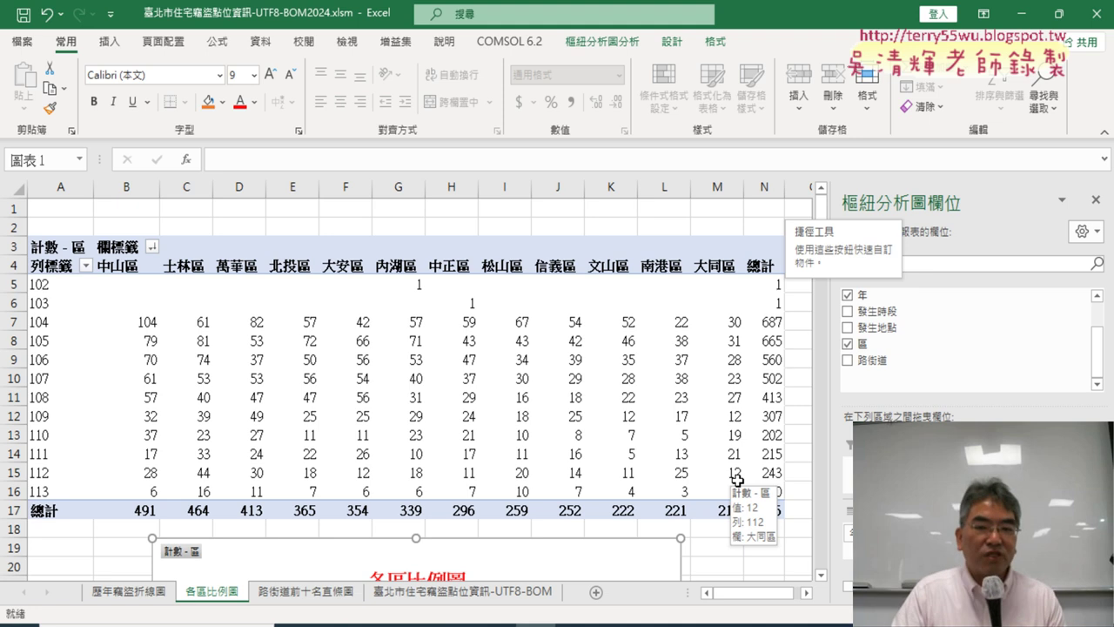
{"action": "left_click_drag", "start_coordinate": [559, 551], "coordinate": [645, 233]}
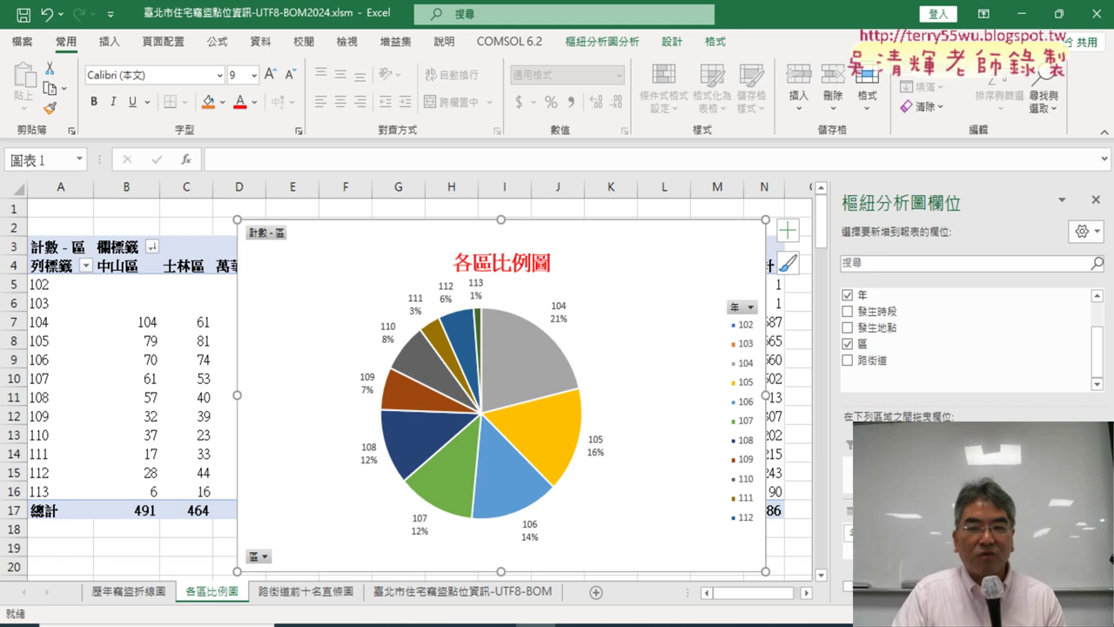
{"action": "mouse_move", "coordinate": [966, 470]}
{"action": "left_mouse_down"}
{"action": "mouse_move", "coordinate": [848, 533]}
{"action": "mouse_move", "coordinate": [919, 346]}
{"action": "left_mouse_up"}
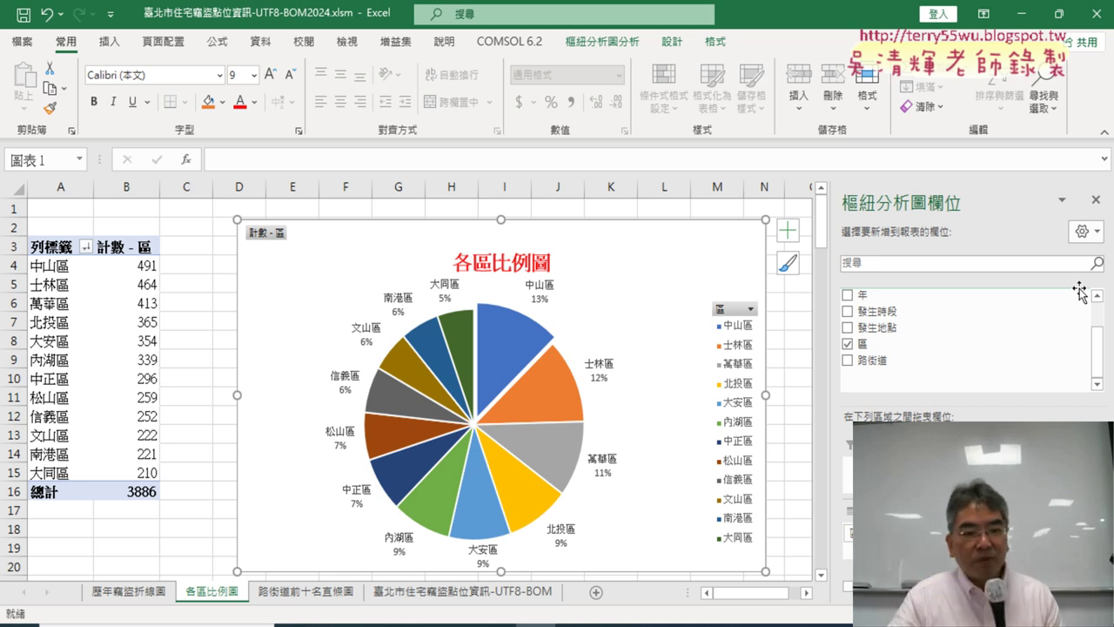
Step: Inspect the full MID/FIND street-extraction formula in H2 on the data sheet without editing it
{"action": "left_click", "coordinate": [315, 594]}
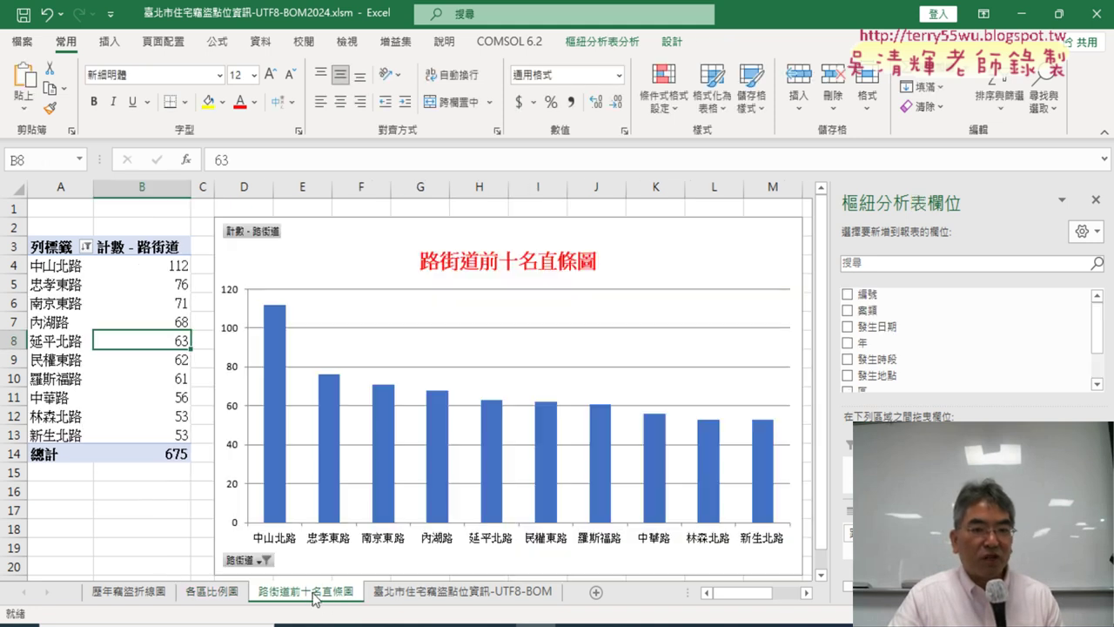
{"action": "left_click", "coordinate": [441, 595]}
{"action": "left_click", "coordinate": [838, 228]}
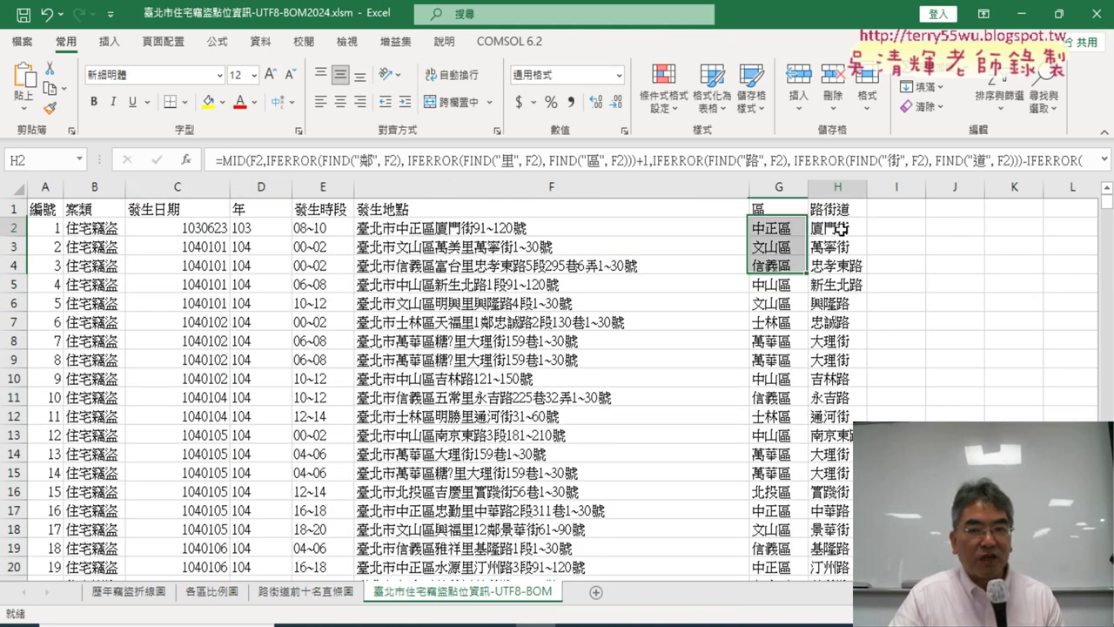
{"action": "left_click", "coordinate": [1104, 161]}
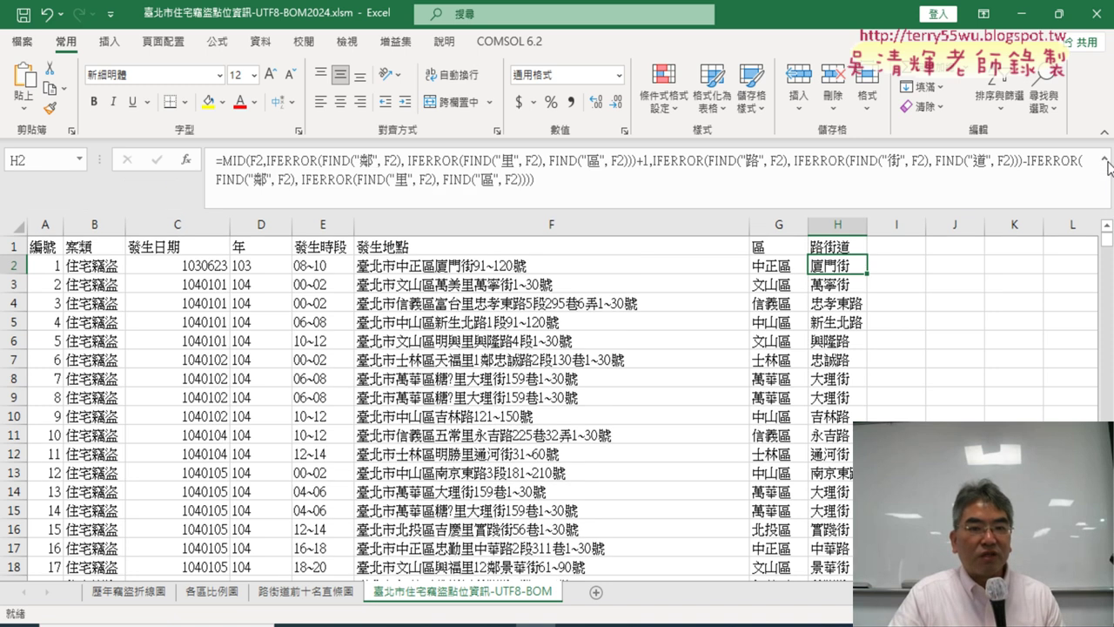
{"action": "left_click", "coordinate": [627, 197]}
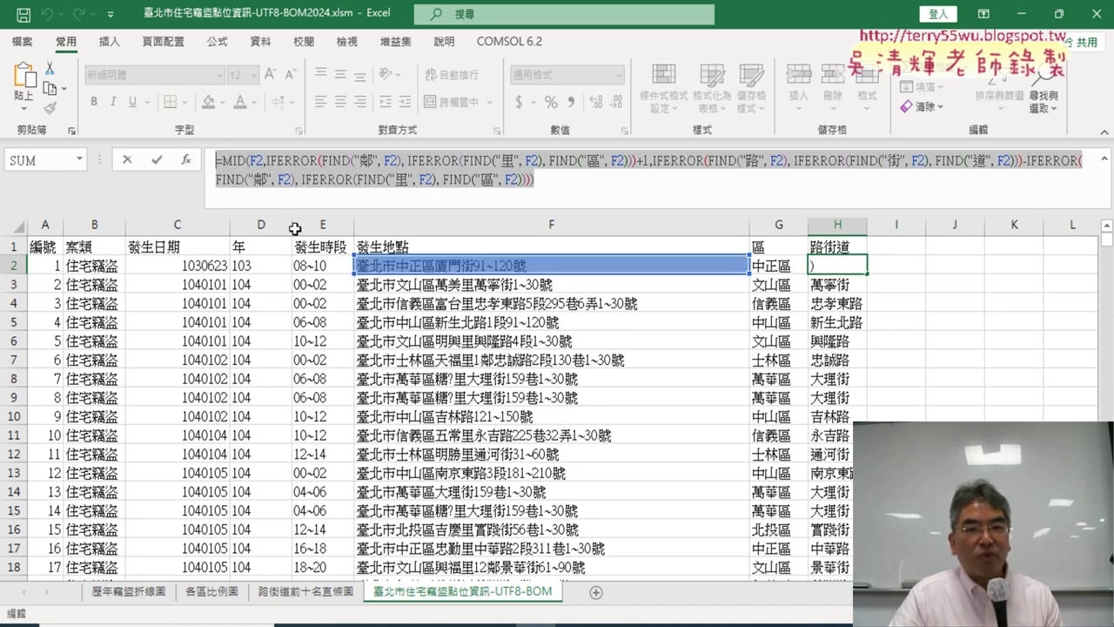
{"action": "left_click", "coordinate": [127, 162]}
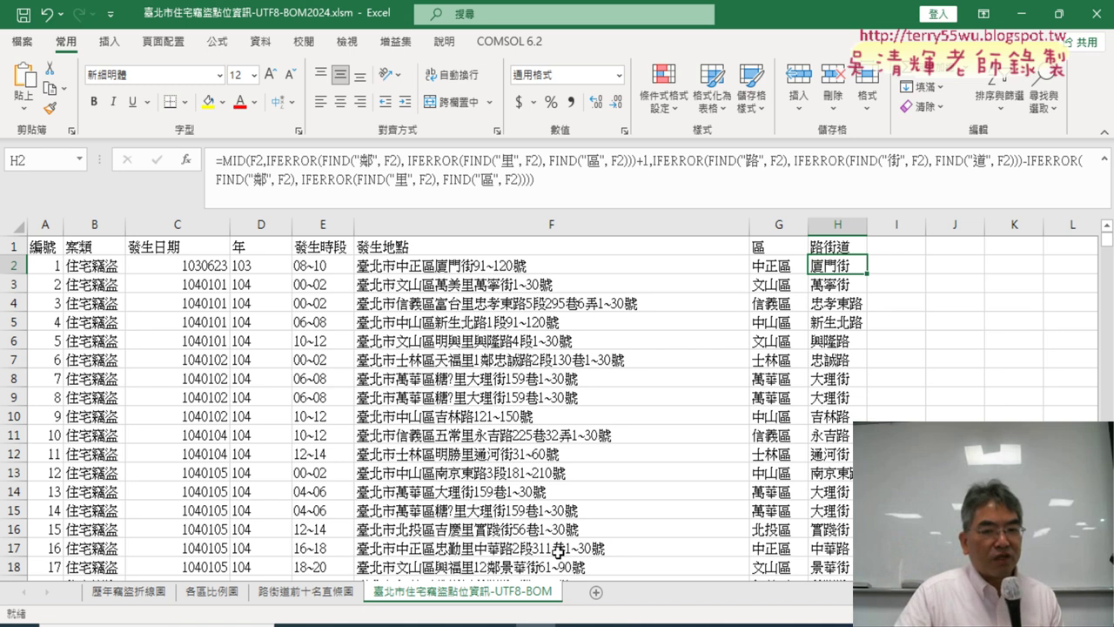
Step: In Moodle, highlight the ChatGPT line, the 住宅竊盜點位資訊 example and the 1.函數 requirement
{"action": "left_click", "coordinate": [481, 610]}
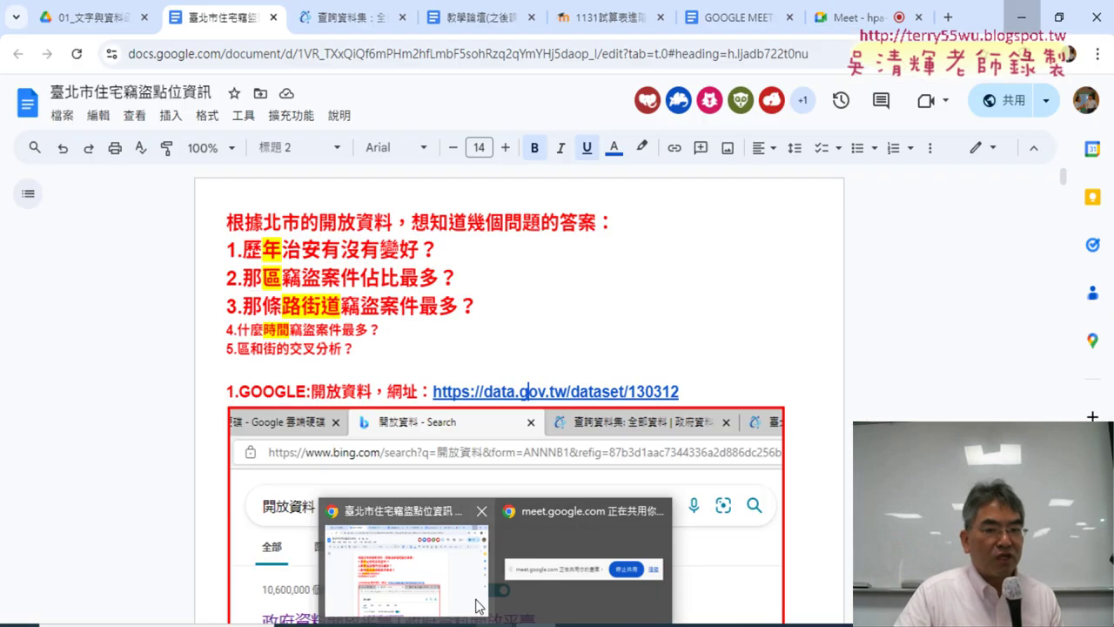
{"action": "left_click", "coordinate": [609, 25]}
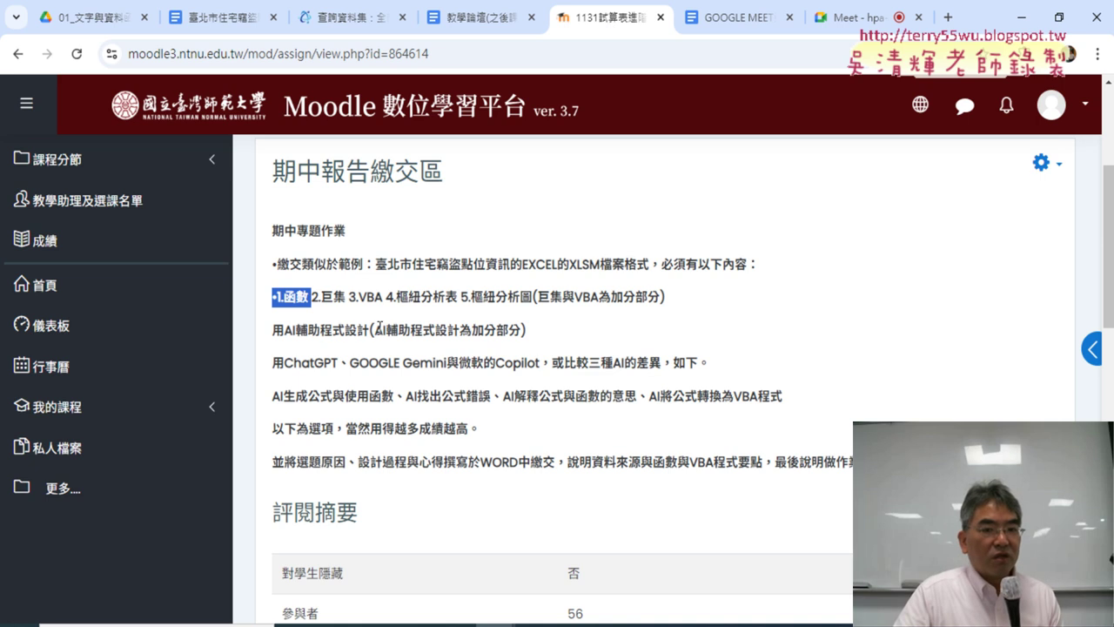
{"action": "left_click_drag", "start_coordinate": [273, 364], "coordinate": [364, 362]}
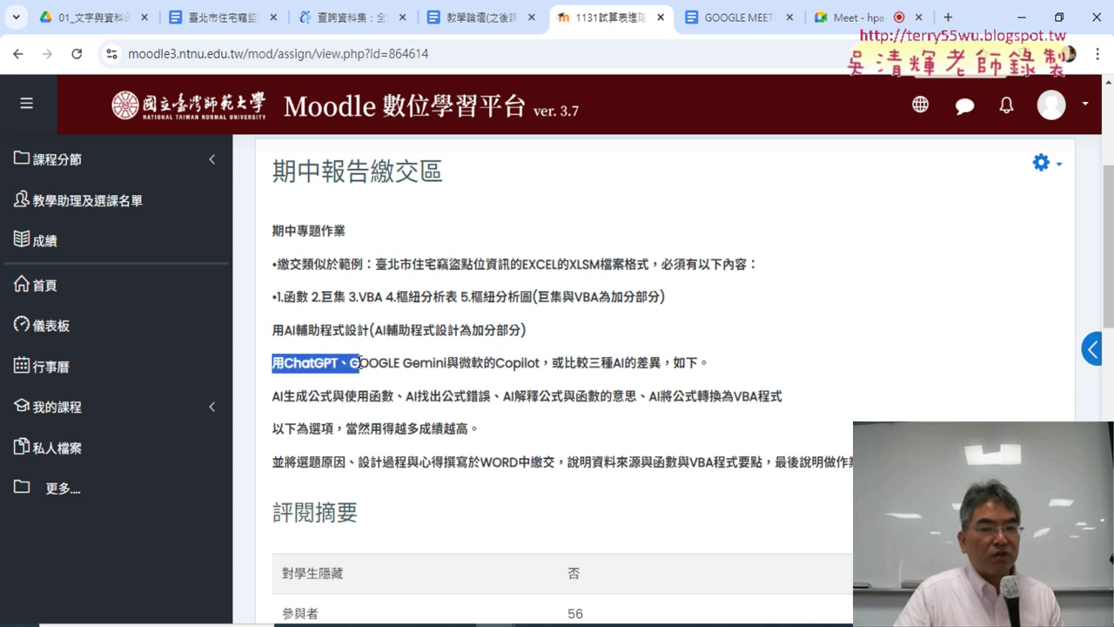
{"action": "left_click_drag", "start_coordinate": [413, 264], "coordinate": [514, 271]}
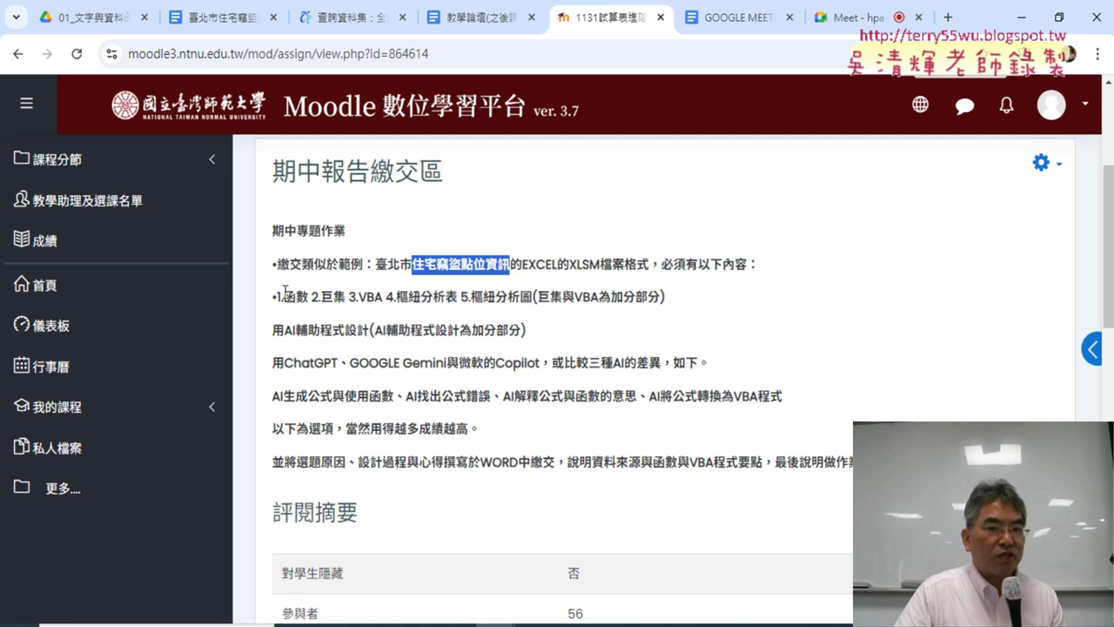
{"action": "left_click_drag", "start_coordinate": [274, 299], "coordinate": [314, 298]}
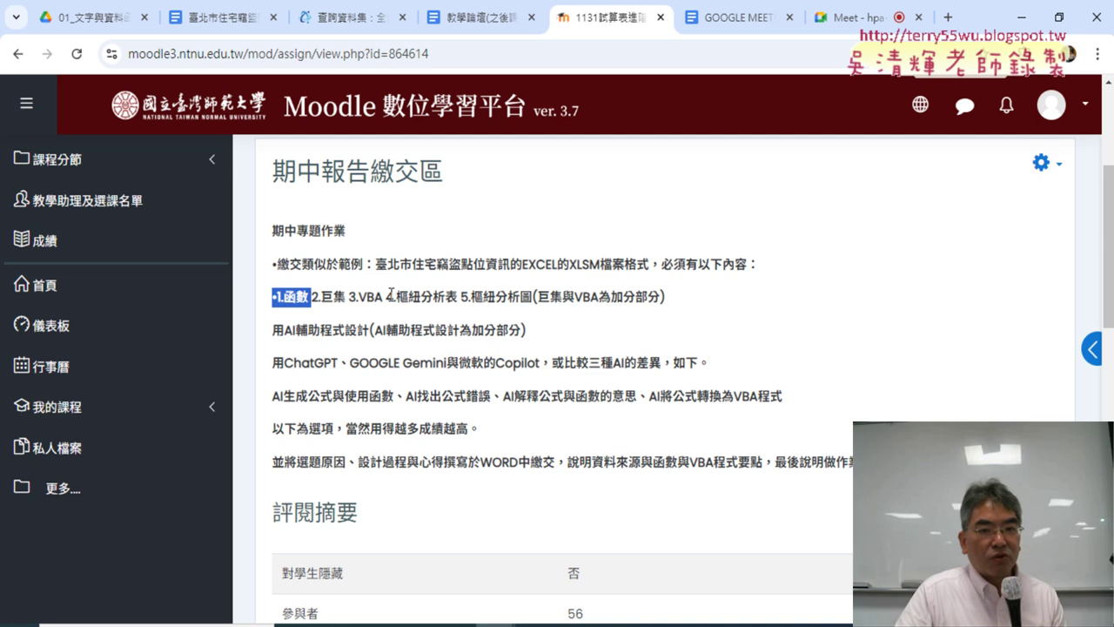
Step: Highlight the pivot table/chart, macro and VBA bonus, and AI-assisted programming requirements
{"action": "left_click_drag", "start_coordinate": [394, 298], "coordinate": [534, 298]}
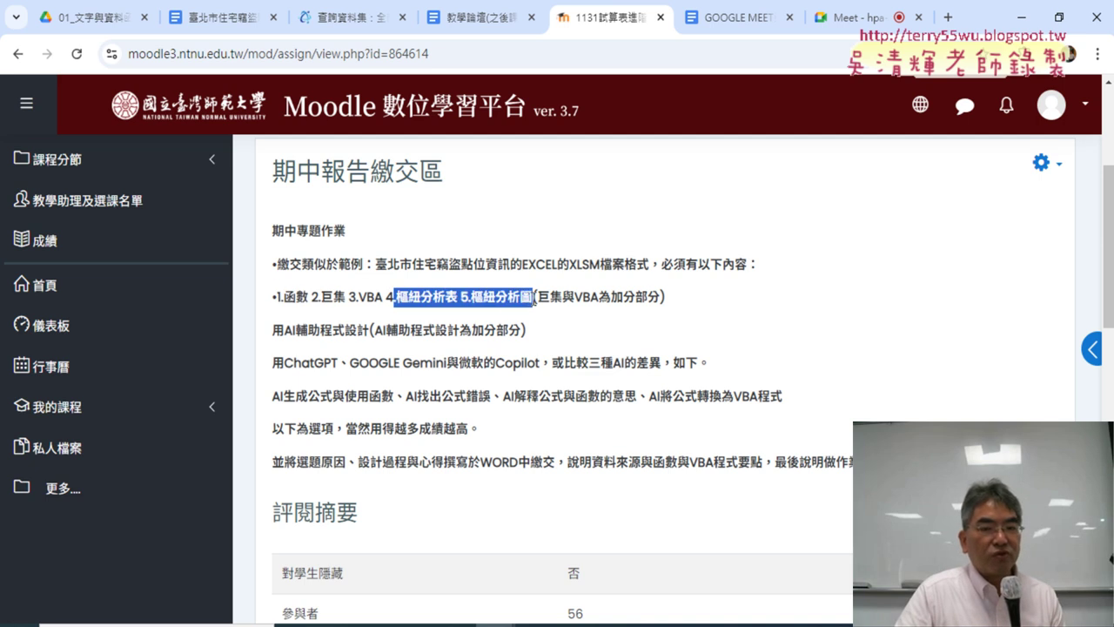
{"action": "left_click_drag", "start_coordinate": [384, 297], "coordinate": [309, 298]}
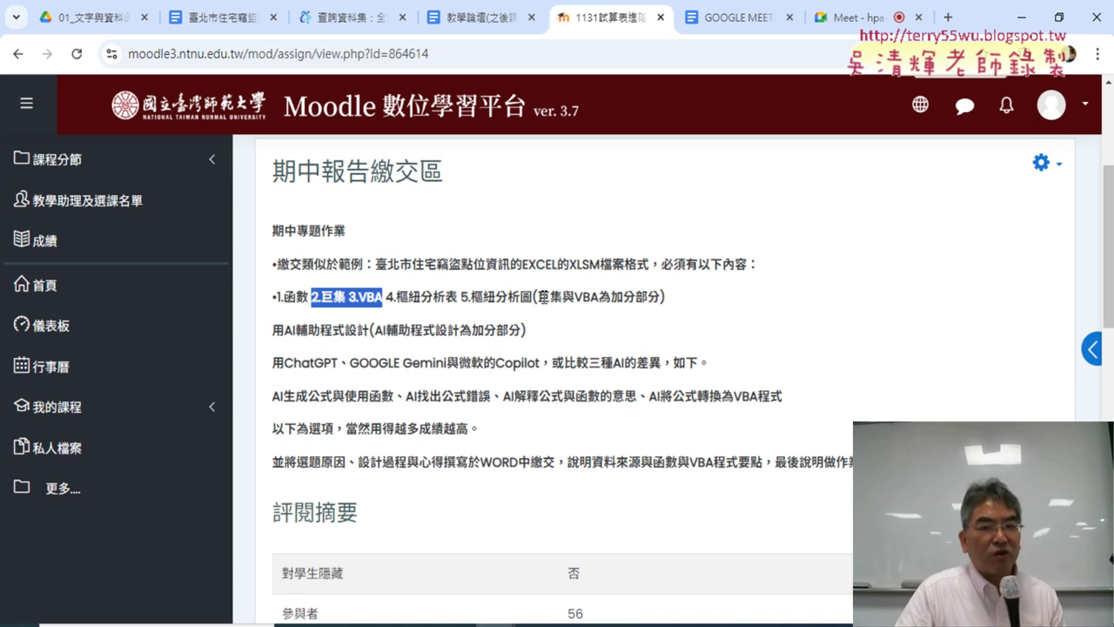
{"action": "left_click_drag", "start_coordinate": [537, 297], "coordinate": [662, 297]}
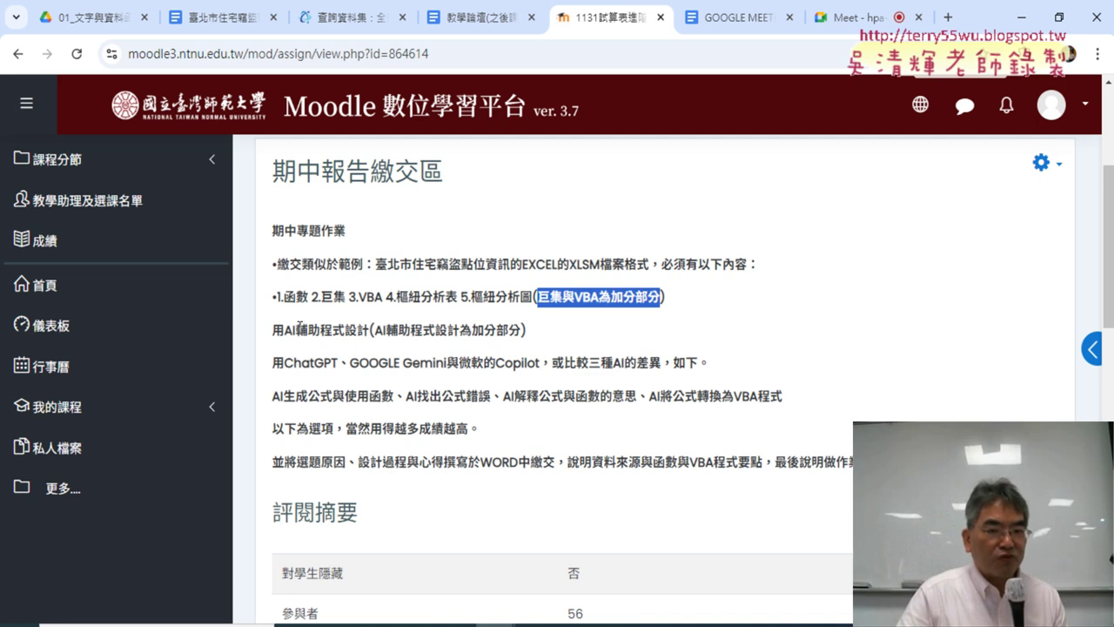
{"action": "left_click_drag", "start_coordinate": [307, 330], "coordinate": [376, 330]}
Step: Highlight the AI-assisted programming bonus, AI-generated formulas and Word report lines
{"action": "left_click", "coordinate": [406, 334]}
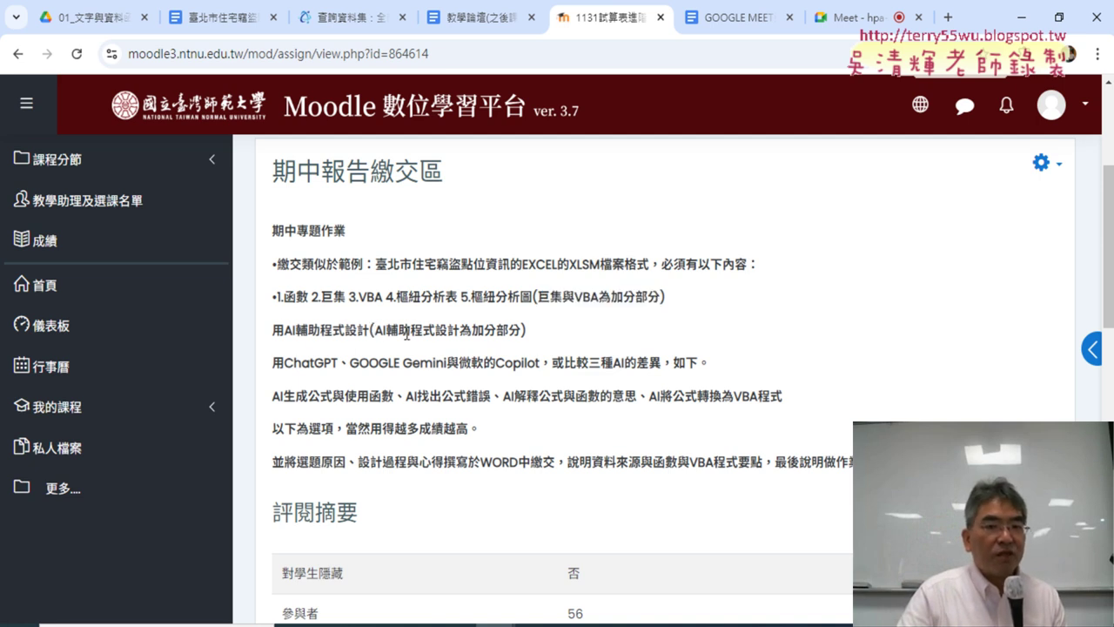
{"action": "left_click_drag", "start_coordinate": [520, 331], "coordinate": [375, 331]}
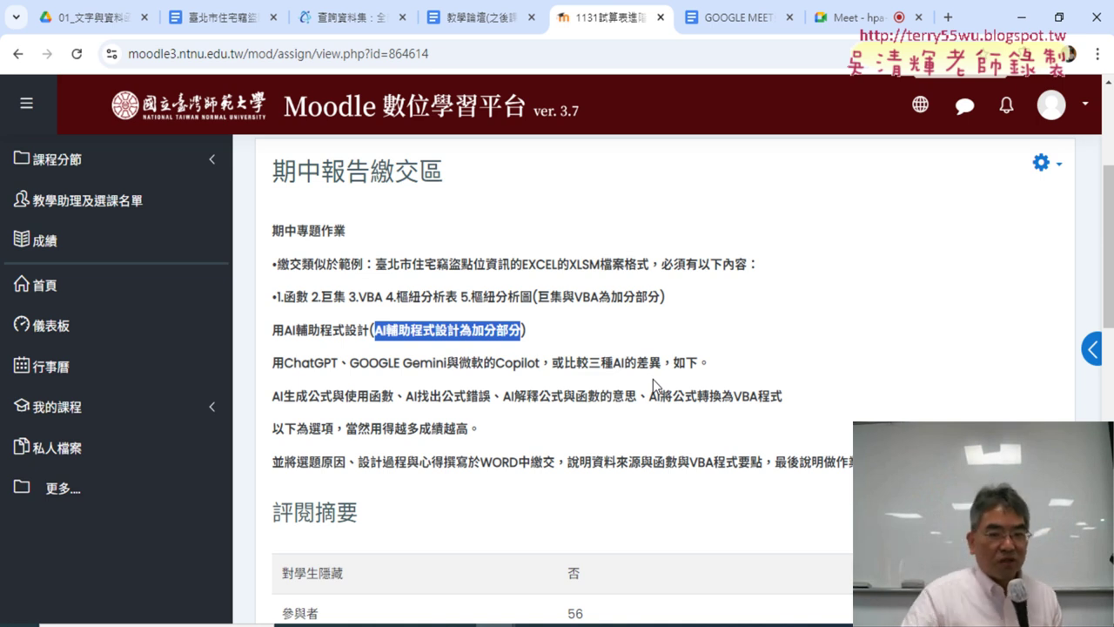
{"action": "left_click_drag", "start_coordinate": [272, 396], "coordinate": [306, 396]}
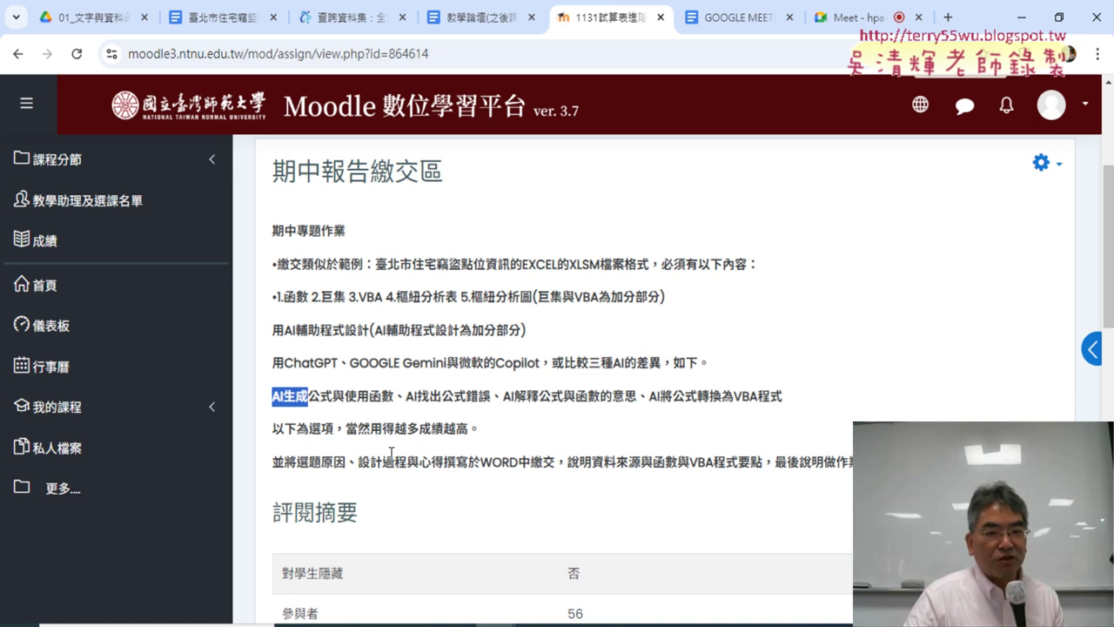
{"action": "left_click_drag", "start_coordinate": [480, 462], "coordinate": [530, 462]}
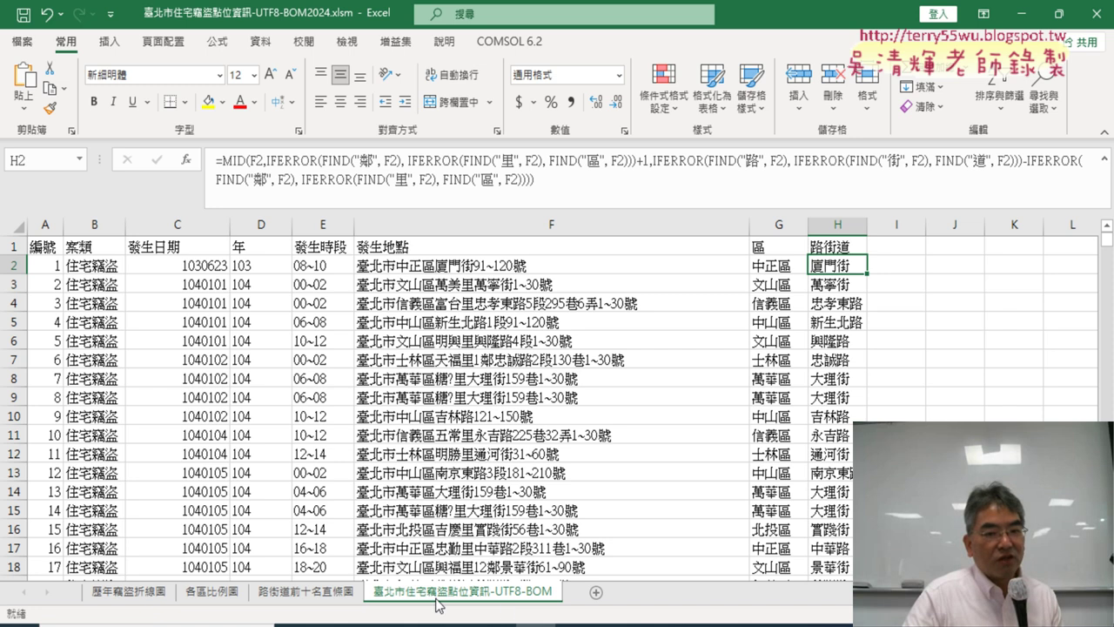
{"action": "left_click", "coordinate": [111, 599]}
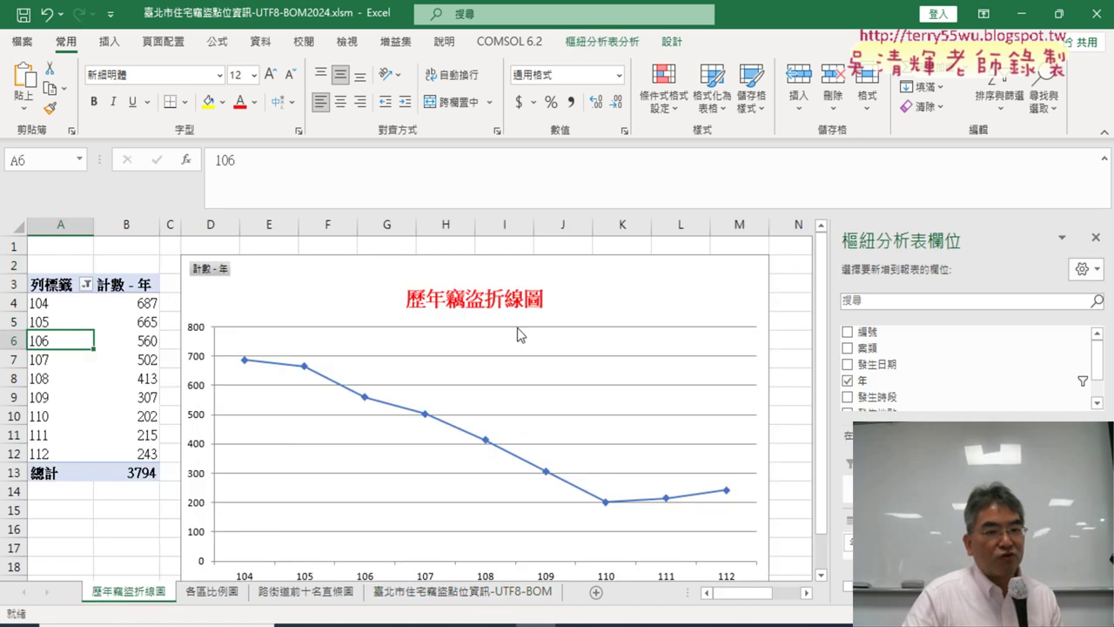
{"action": "left_click", "coordinate": [200, 599]}
{"action": "left_click", "coordinate": [254, 599]}
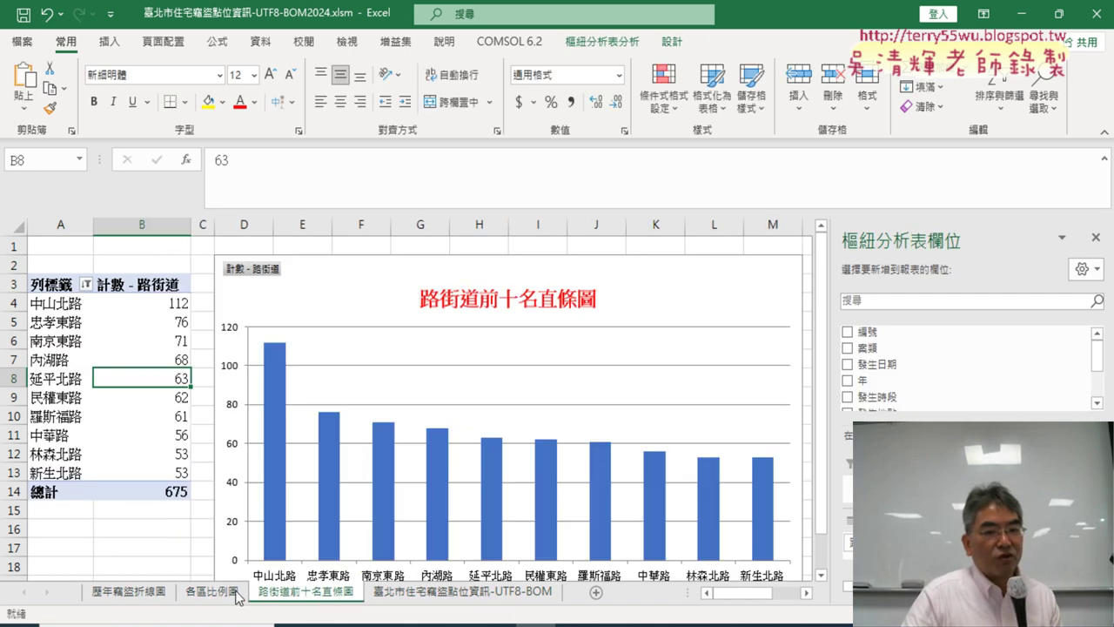
{"action": "left_click", "coordinate": [173, 597]}
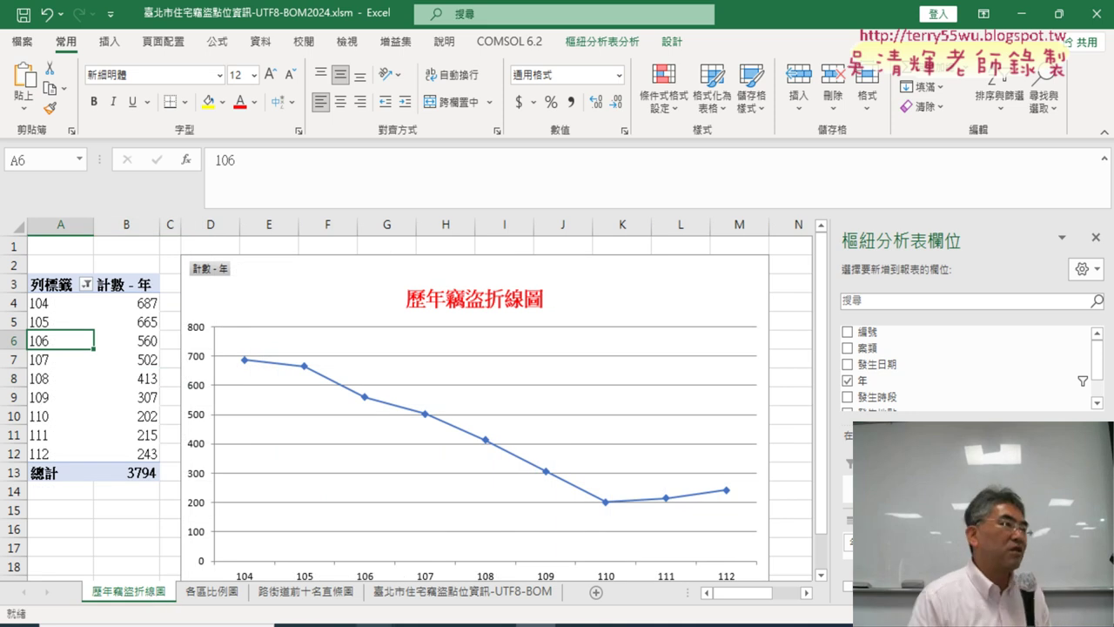
{"action": "mouse_move", "coordinate": [374, 626]}
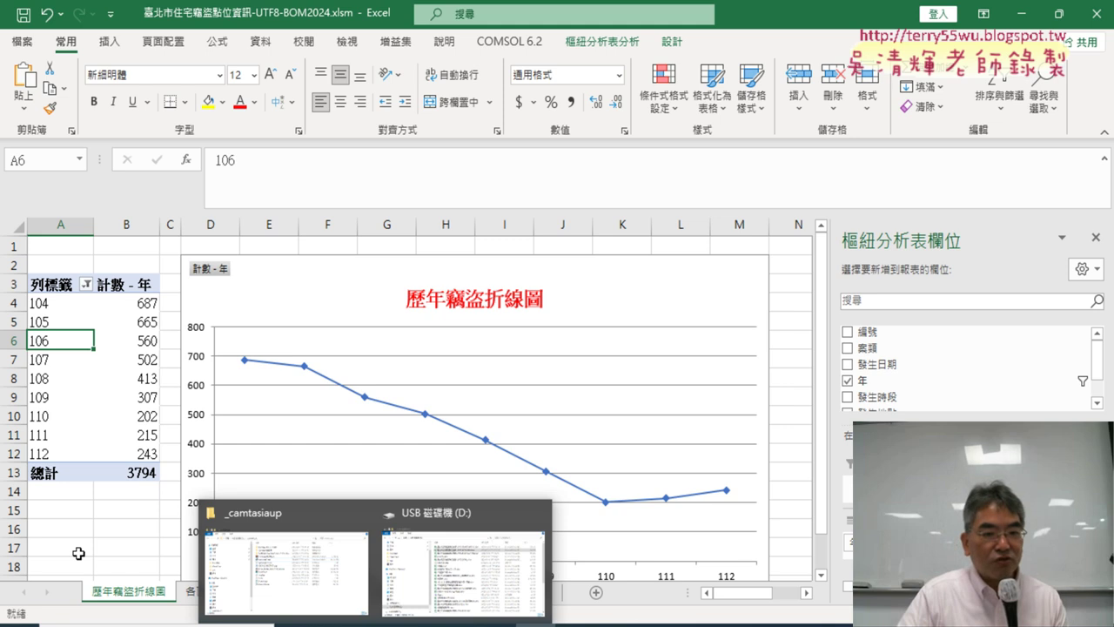
{"action": "left_click", "coordinate": [140, 547]}
{"action": "left_click", "coordinate": [228, 596]}
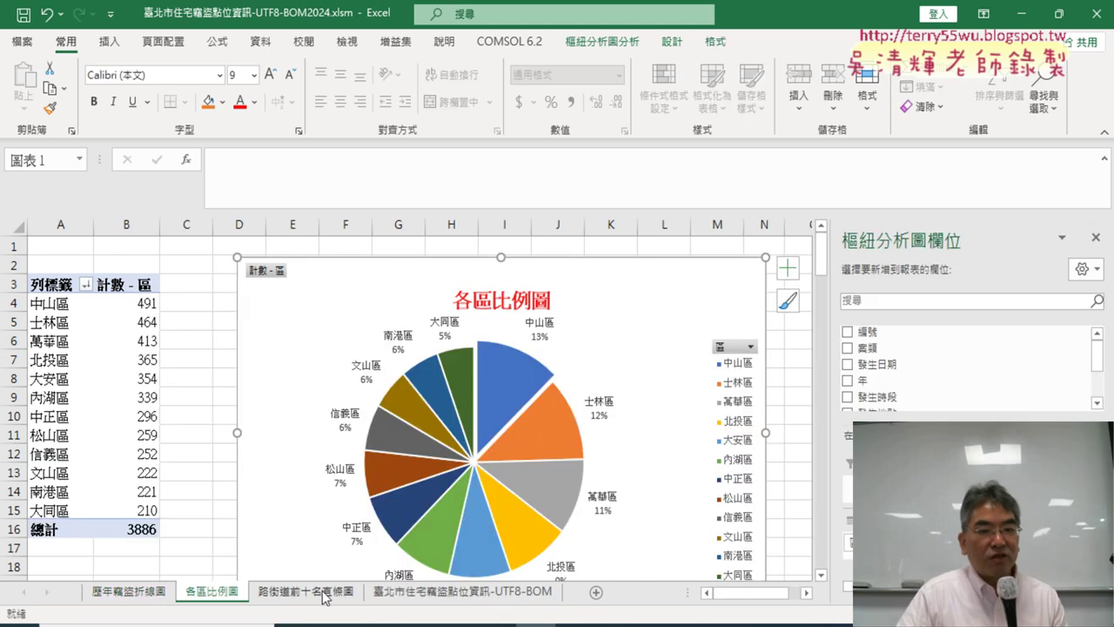
{"action": "left_click", "coordinate": [322, 593]}
{"action": "mouse_move", "coordinate": [535, 622]}
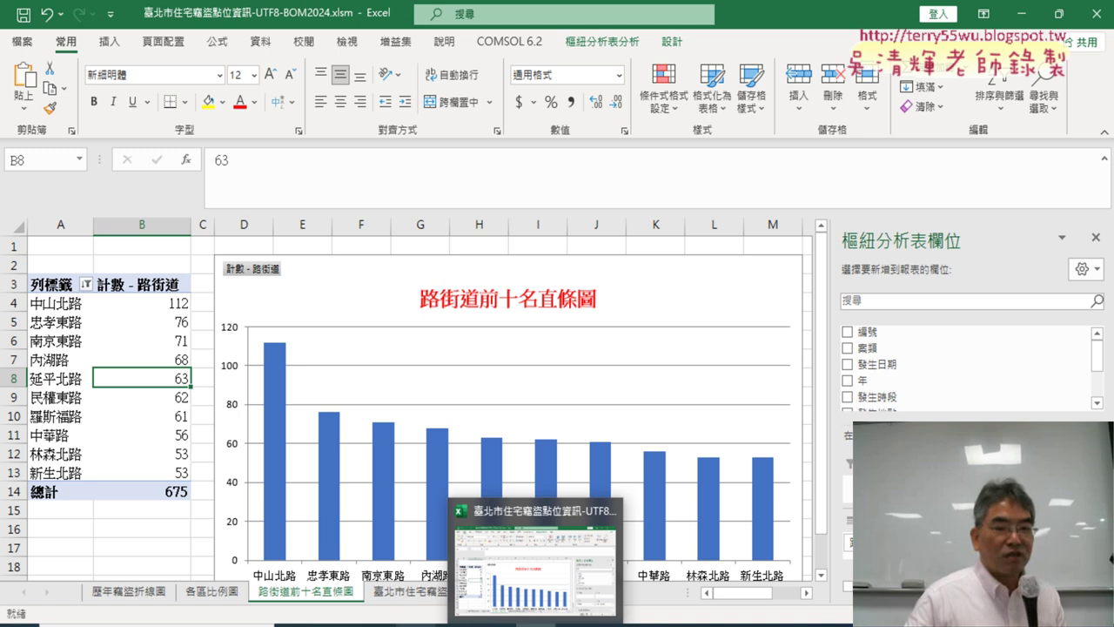
{"action": "left_click", "coordinate": [445, 595]}
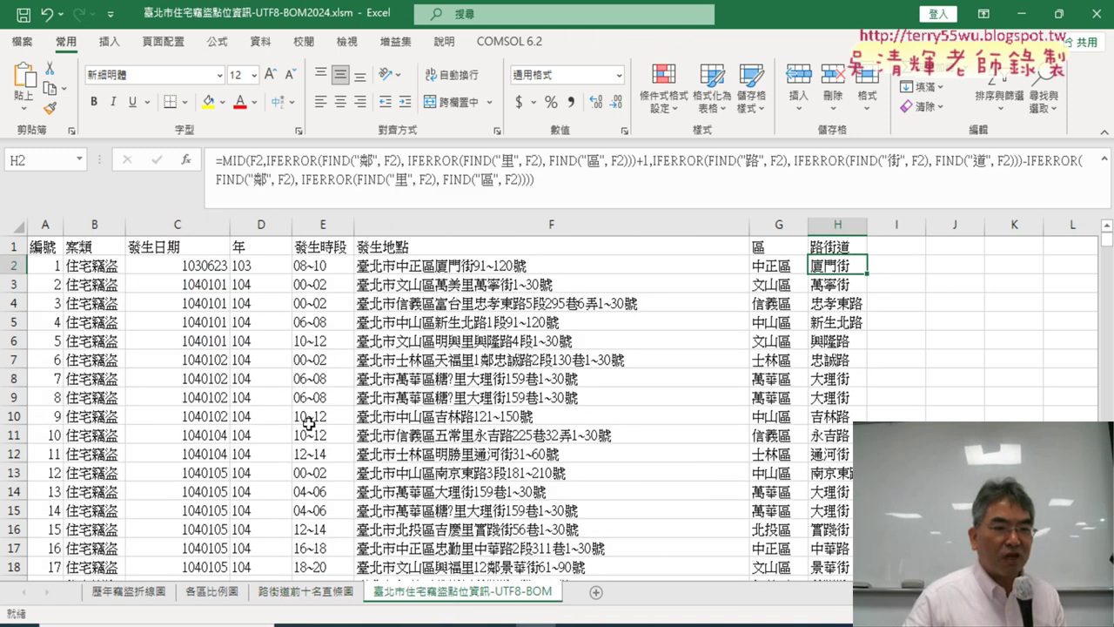
{"action": "left_click", "coordinate": [318, 225]}
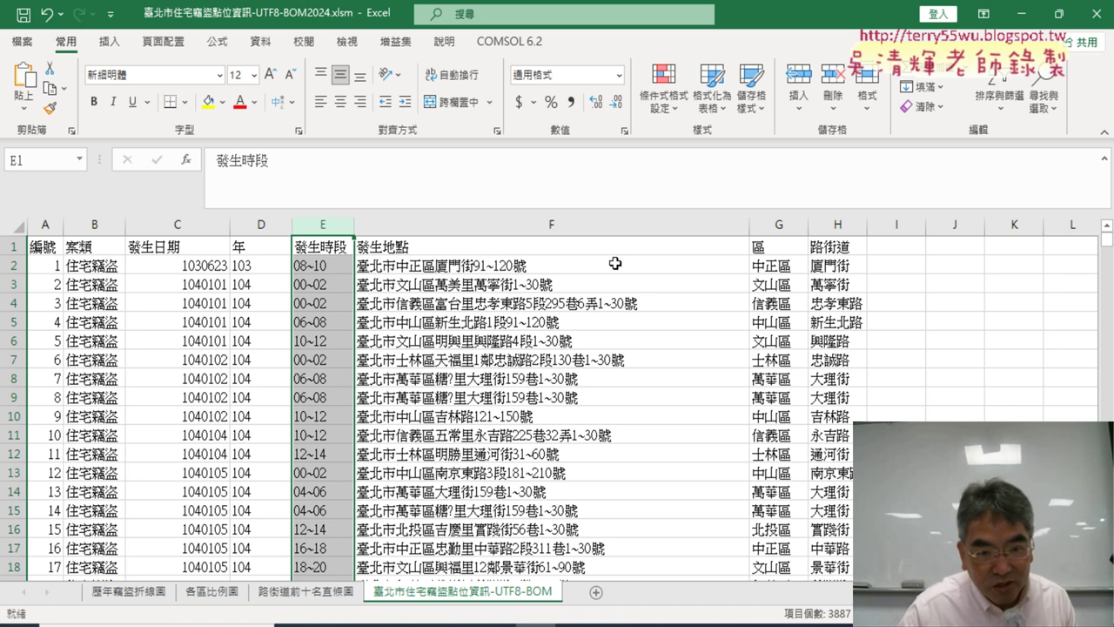
{"action": "left_click", "coordinate": [301, 436]}
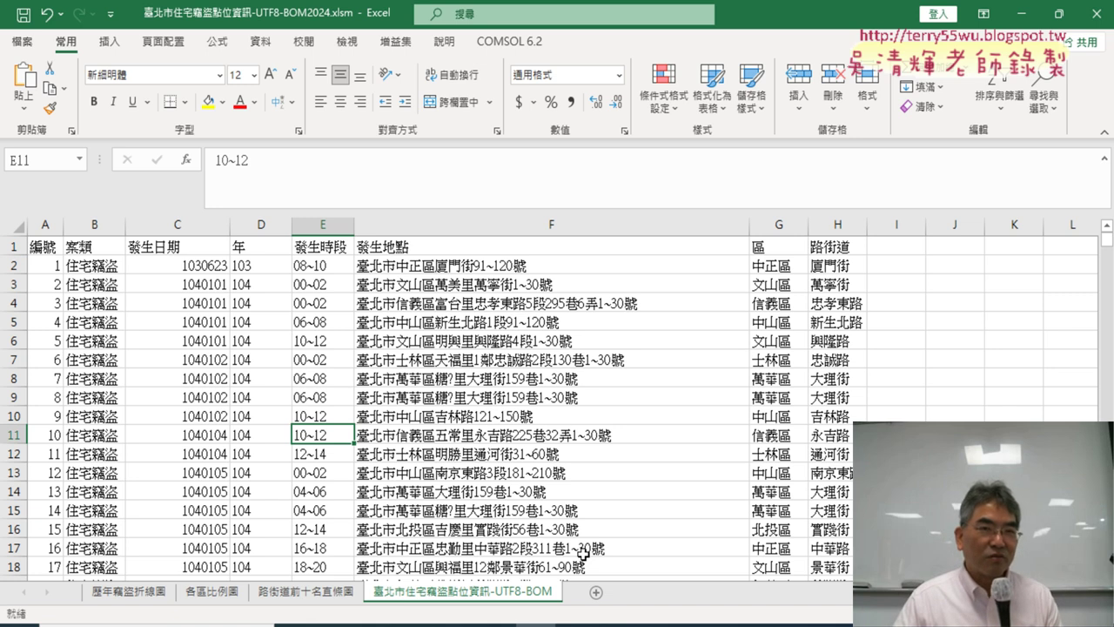
{"action": "left_click", "coordinate": [340, 281]}
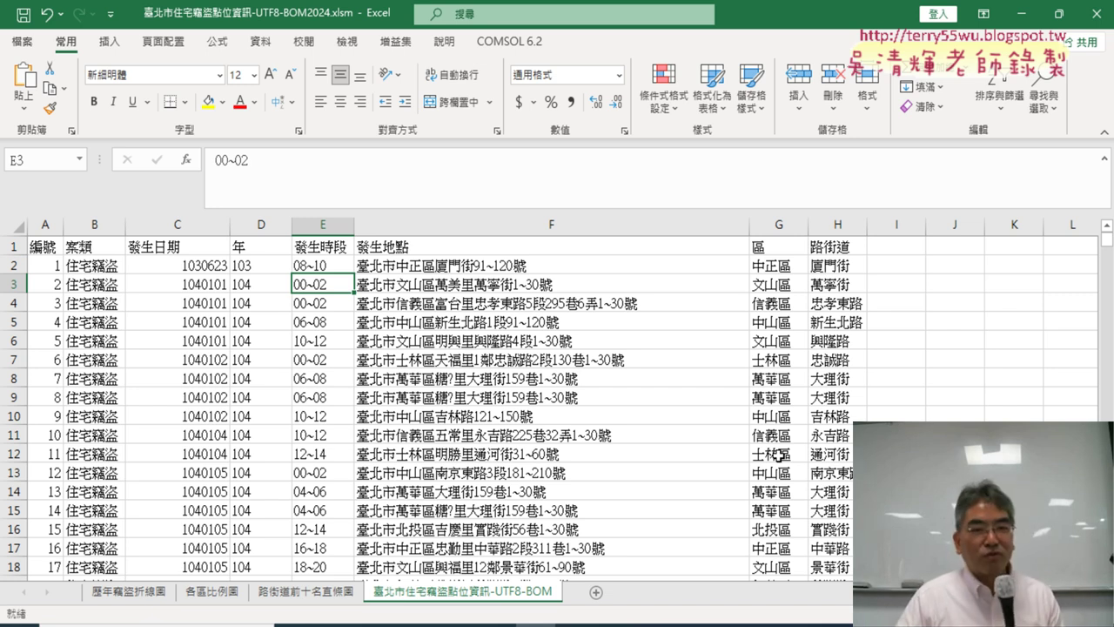
Step: Insert a PivotTable from the detected burglary data range, placing 樞紐分析表1 on new sheet 工作表1
{"action": "left_click", "coordinate": [108, 41]}
{"action": "left_click", "coordinate": [37, 84]}
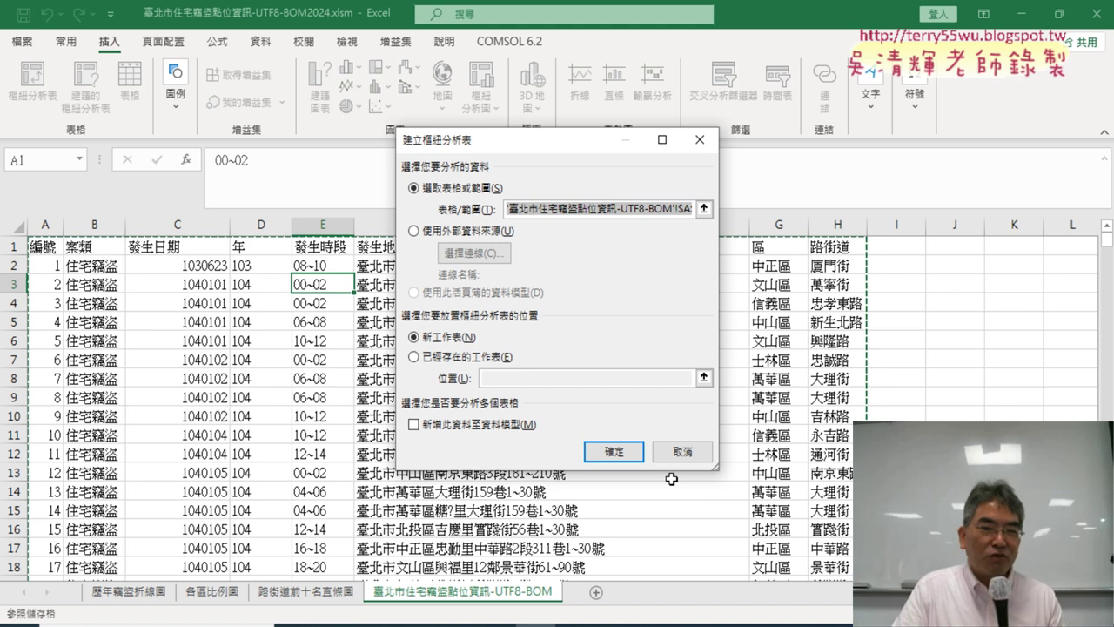
{"action": "left_click", "coordinate": [627, 459]}
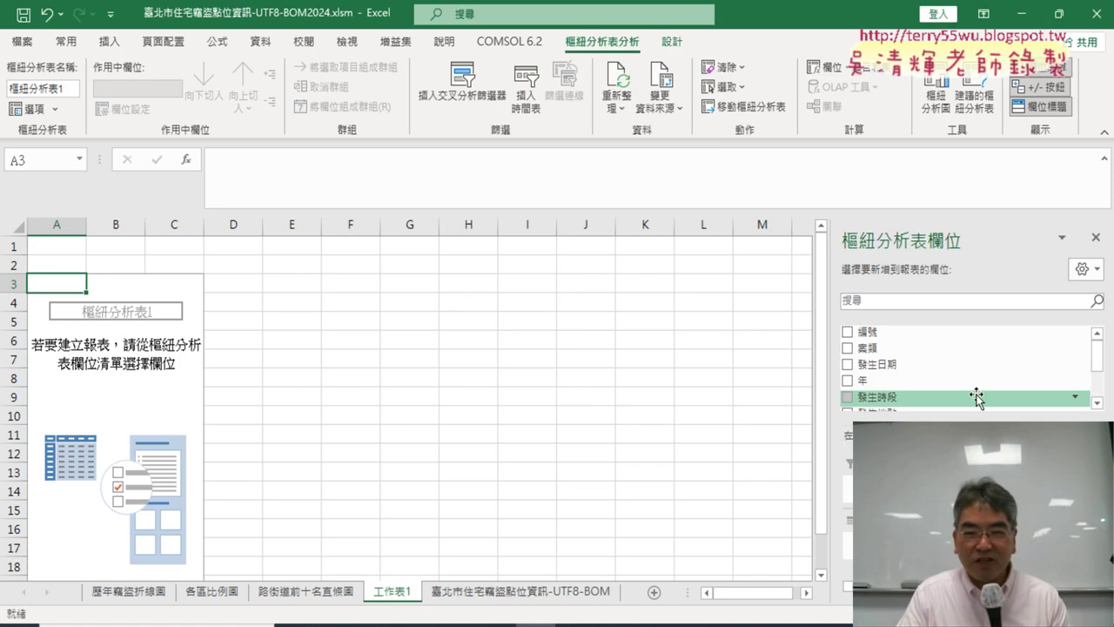
Step: Add 發生時段 as pivot rows with its count, then select a count cell to sort by
{"action": "scroll", "coordinate": [967, 349], "scroll_direction": "down", "scroll_amount": 1}
{"action": "scroll", "coordinate": [967, 348], "scroll_direction": "down", "scroll_amount": 1}
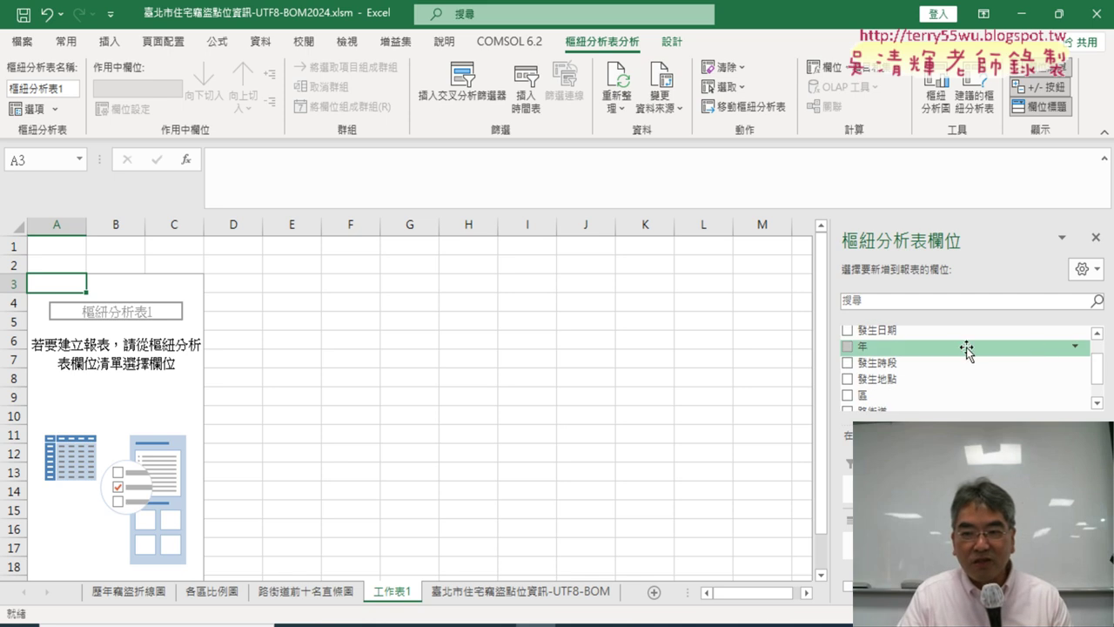
{"action": "left_click", "coordinate": [847, 362]}
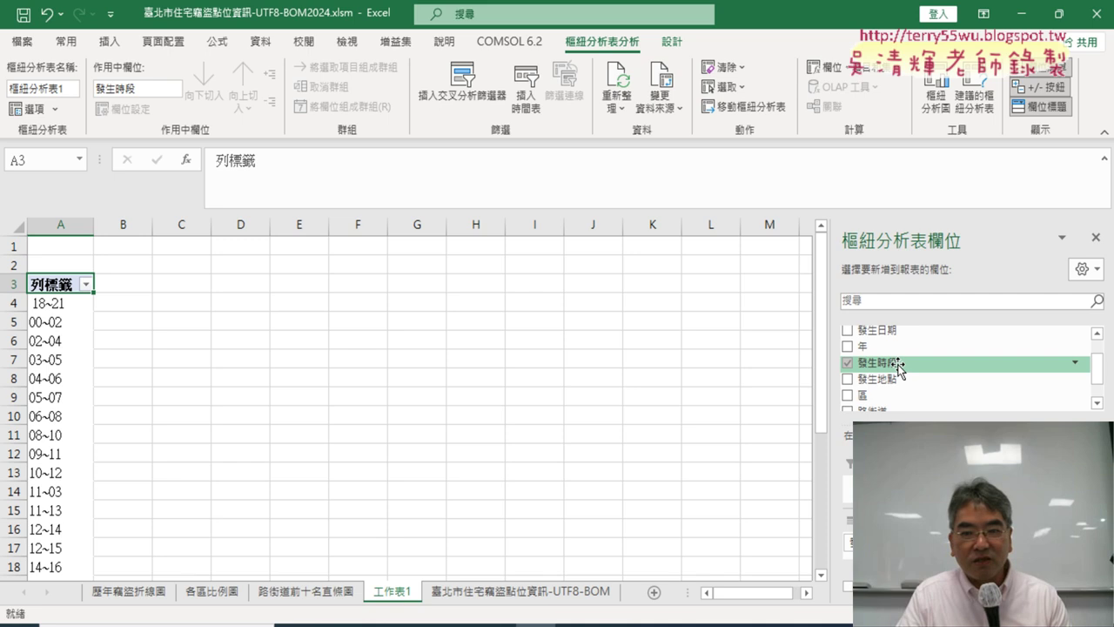
{"action": "scroll", "coordinate": [898, 366], "scroll_direction": "down", "scroll_amount": 1}
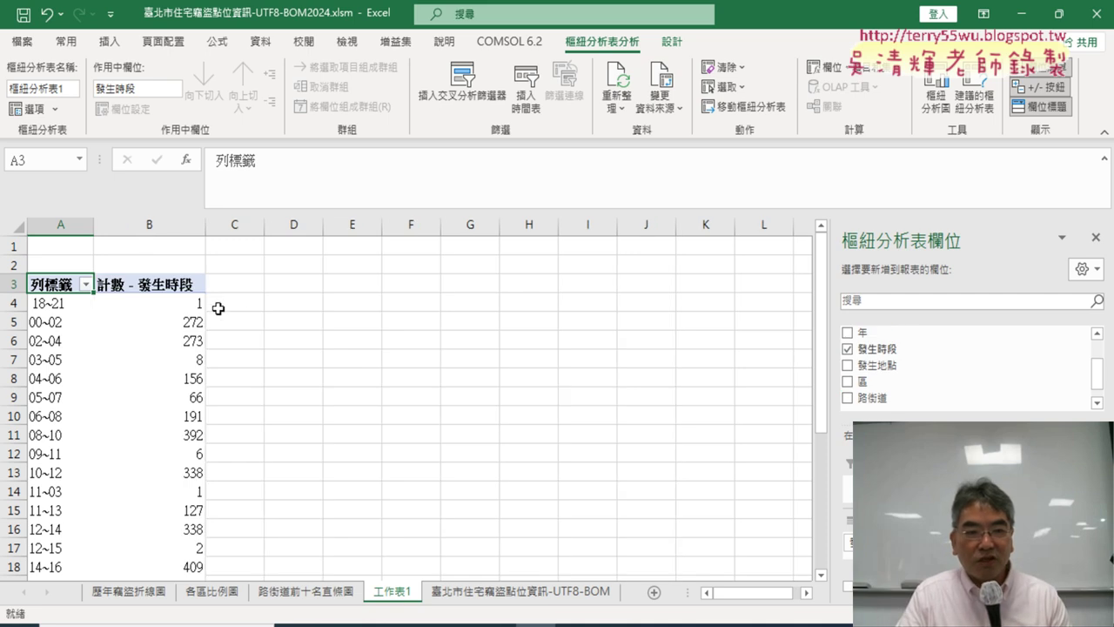
{"action": "left_click", "coordinate": [184, 305]}
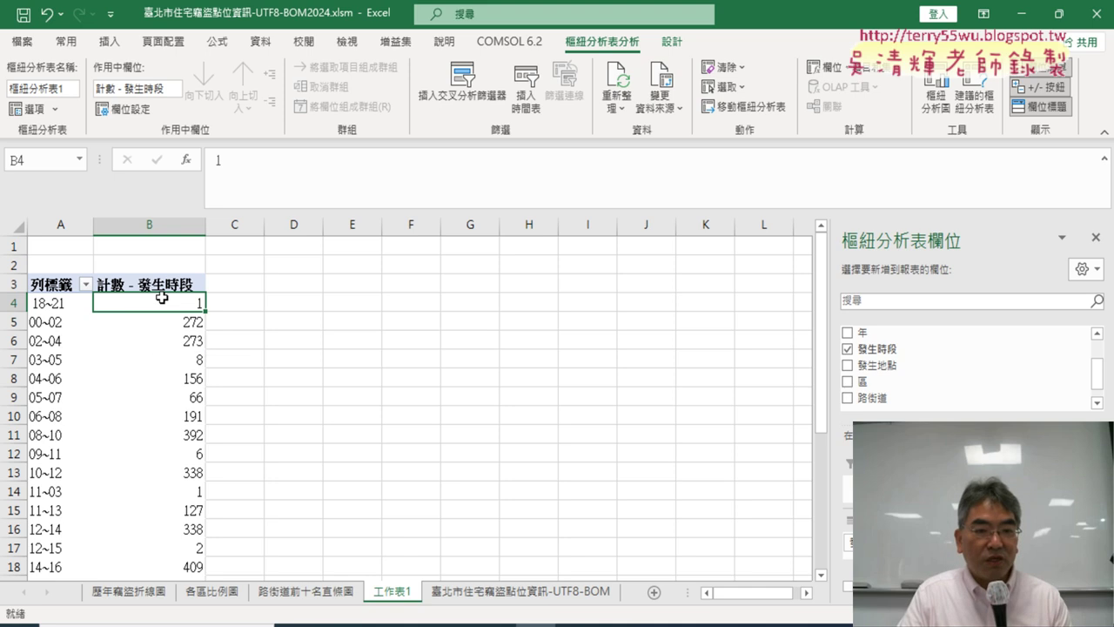
Step: Sort the 發生時段 rows by count descending and filter to the top 5, totalling 1830
{"action": "left_click", "coordinate": [260, 41]}
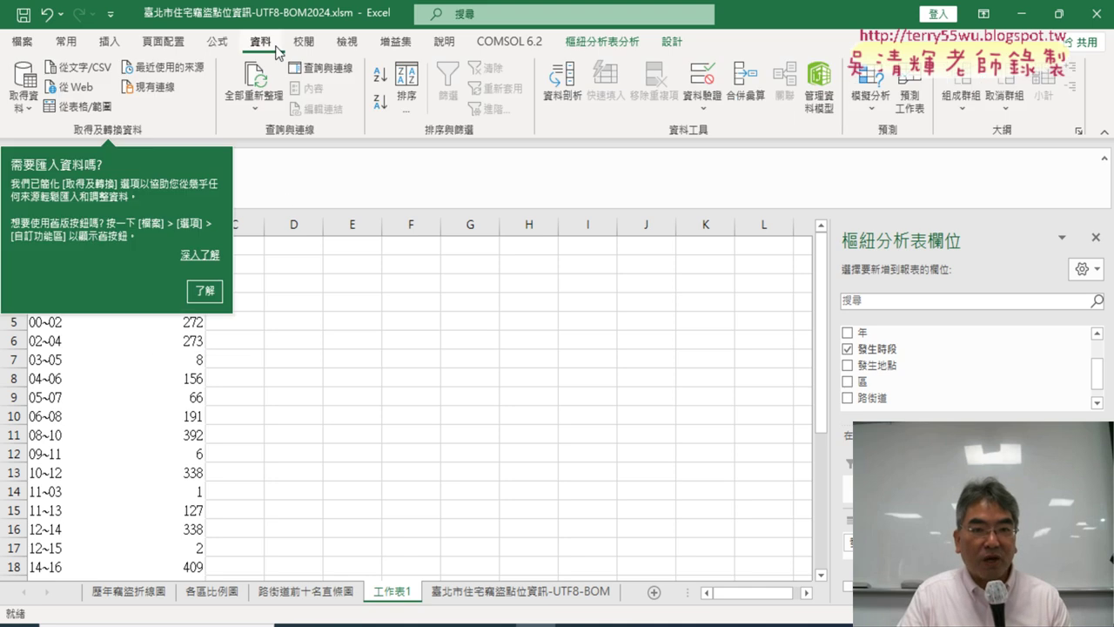
{"action": "left_click", "coordinate": [381, 108]}
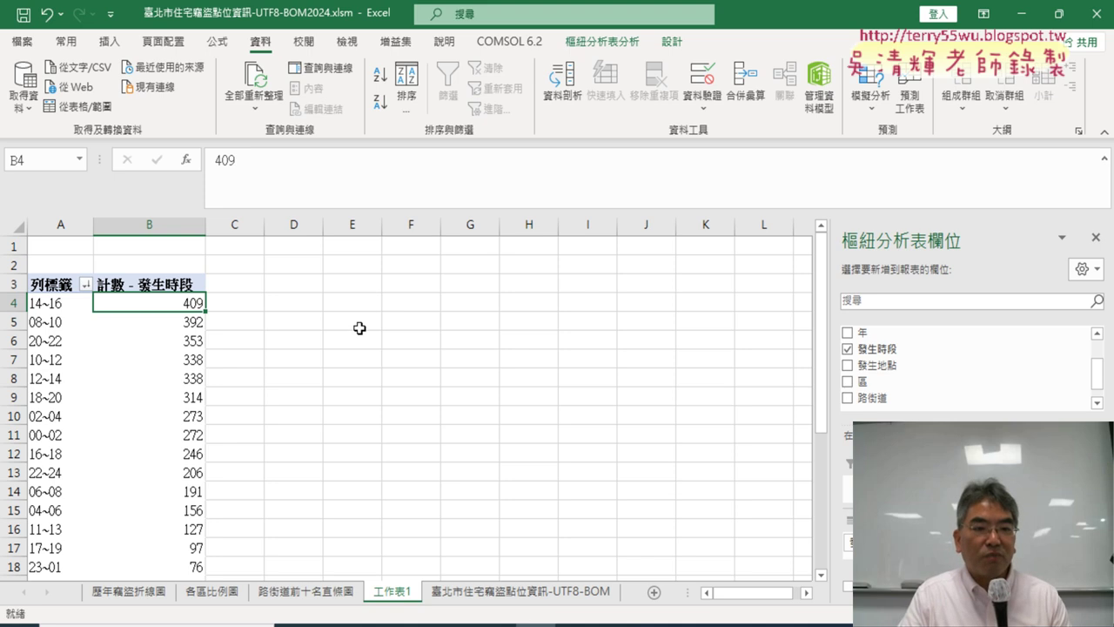
{"action": "left_click", "coordinate": [85, 285]}
{"action": "mouse_move", "coordinate": [227, 391]}
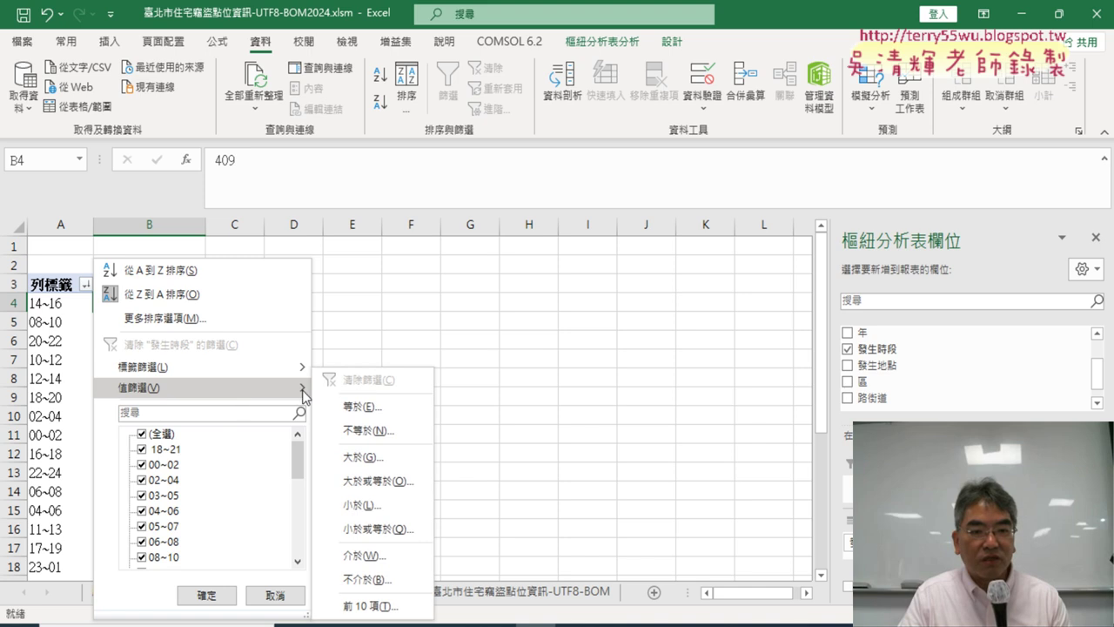
{"action": "left_click", "coordinate": [387, 606]}
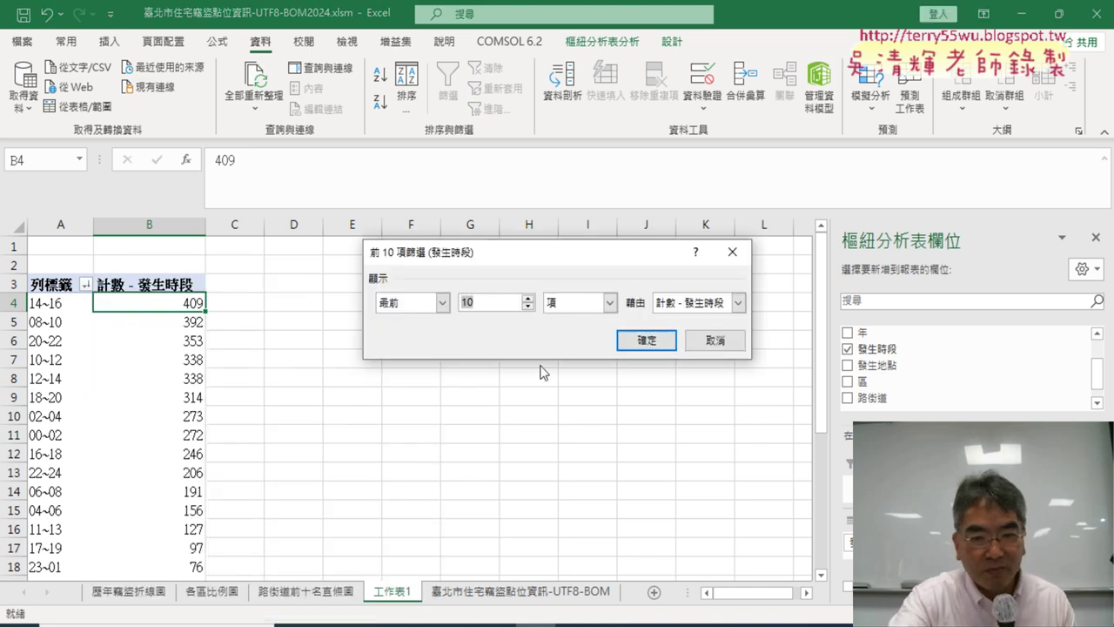
{"action": "type", "text": "5"}
{"action": "left_click", "coordinate": [647, 342]}
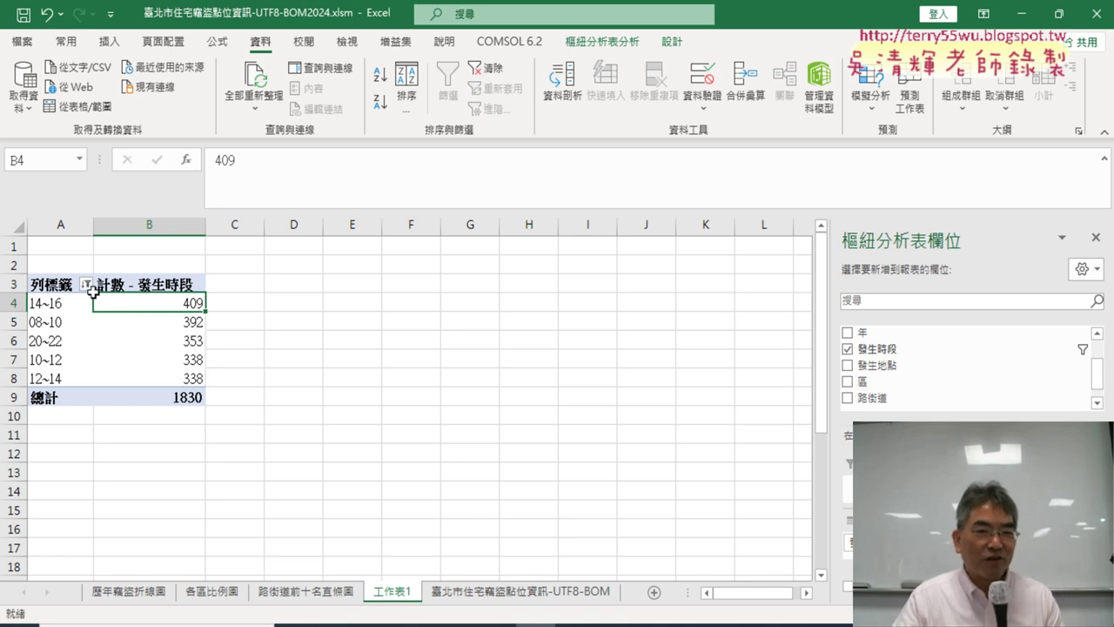
{"action": "left_click", "coordinate": [66, 303]}
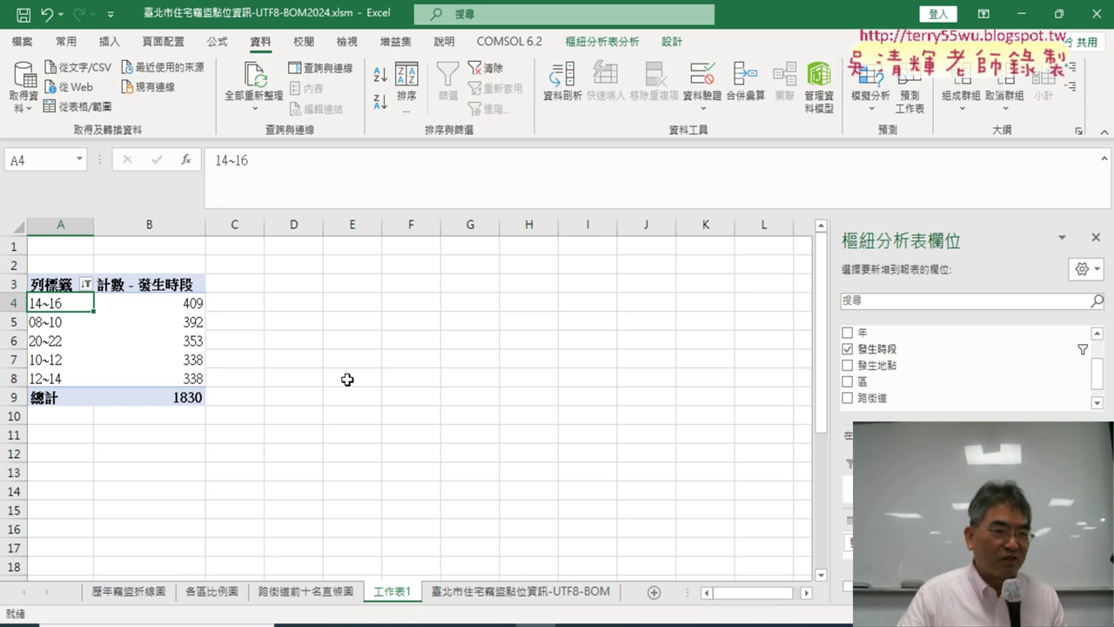
{"action": "key", "text": "Down"}
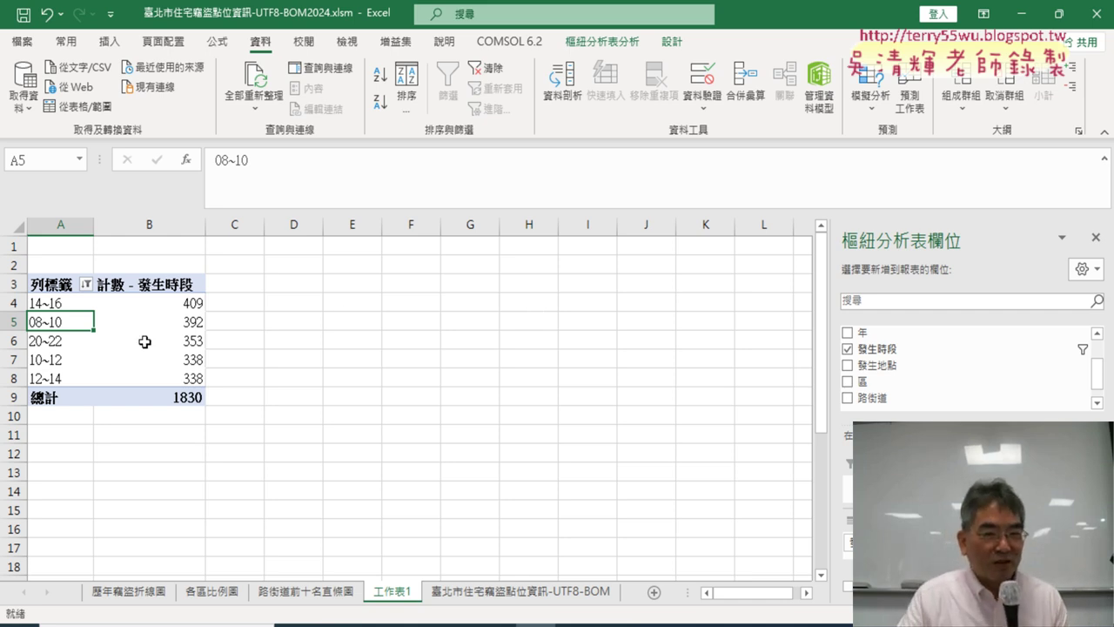
{"action": "left_click", "coordinate": [56, 344]}
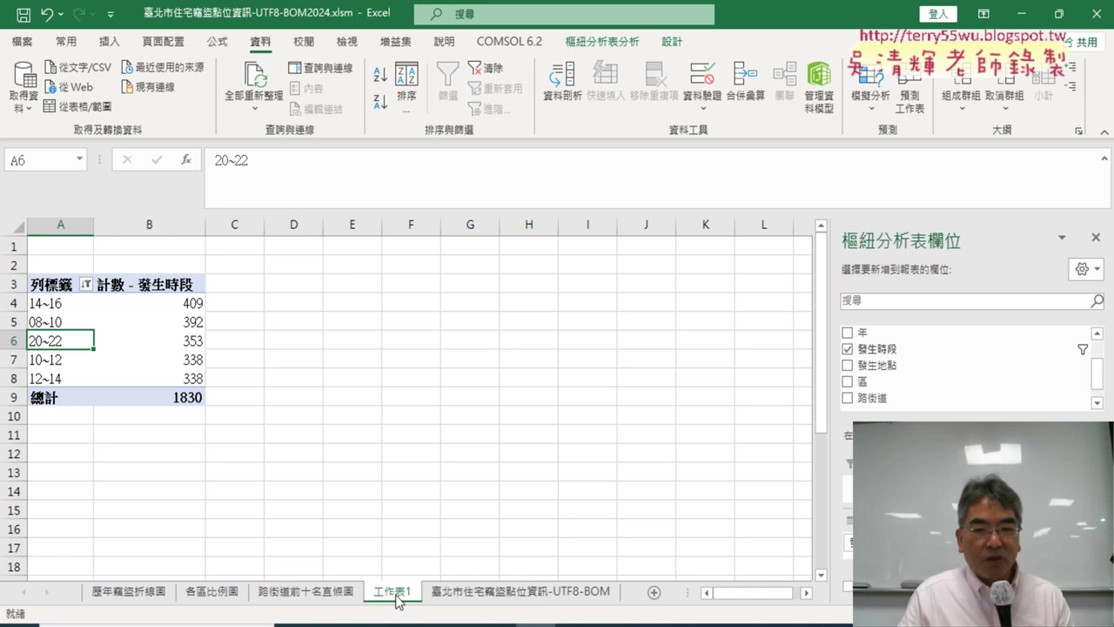
Step: Put 區 across the pivot columns and review the district columns through 萬華區 and 總計
{"action": "mouse_move", "coordinate": [828, 405]}
{"action": "left_mouse_down"}
{"action": "mouse_move", "coordinate": [733, 401]}
{"action": "mouse_move", "coordinate": [957, 488]}
{"action": "left_mouse_up"}
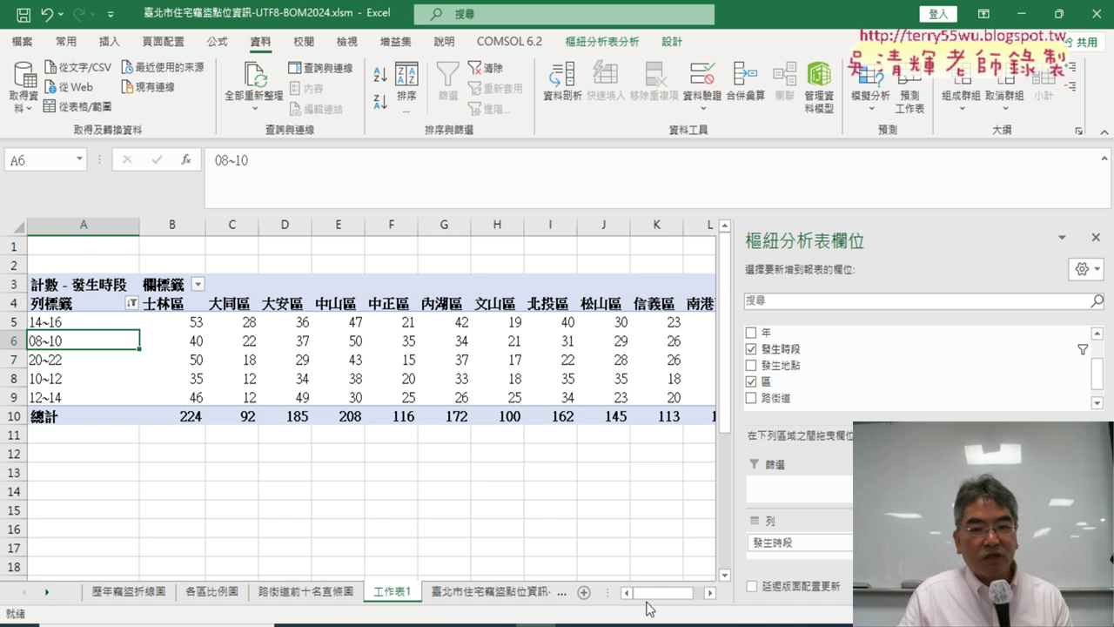
{"action": "left_click", "coordinate": [709, 592]}
{"action": "left_click", "coordinate": [709, 592]}
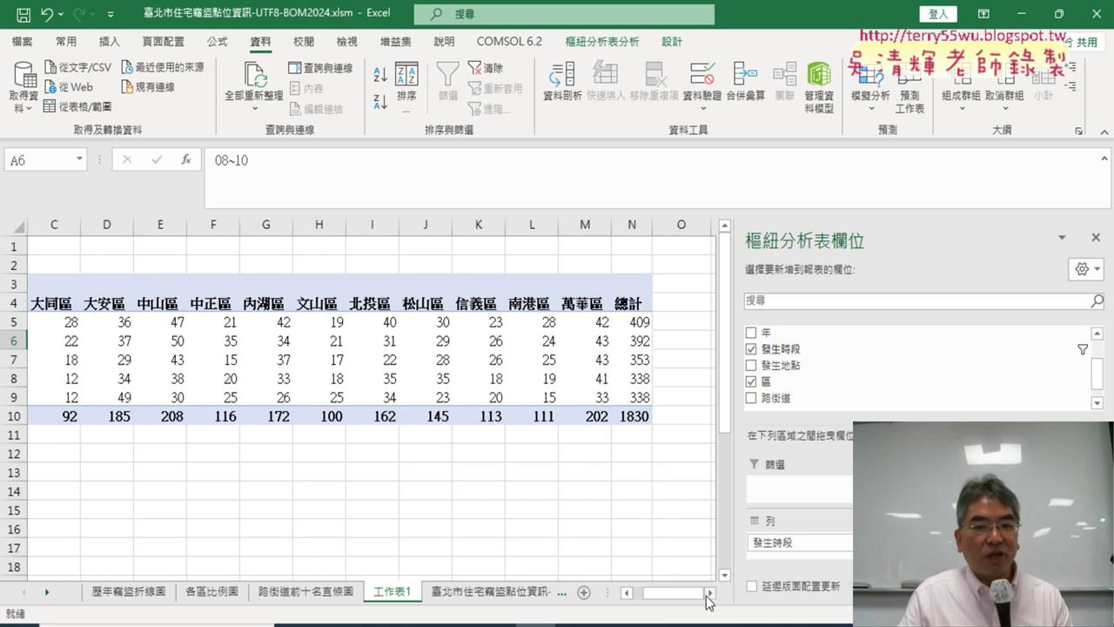
{"action": "left_click_drag", "start_coordinate": [691, 601], "coordinate": [677, 601]}
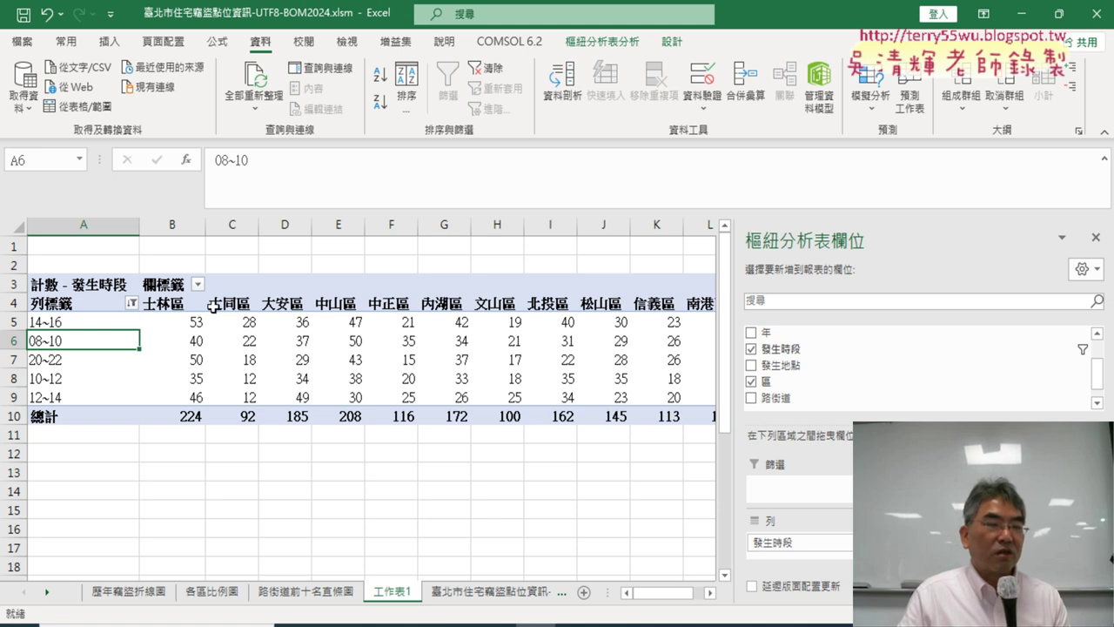
{"action": "mouse_move", "coordinate": [267, 318]}
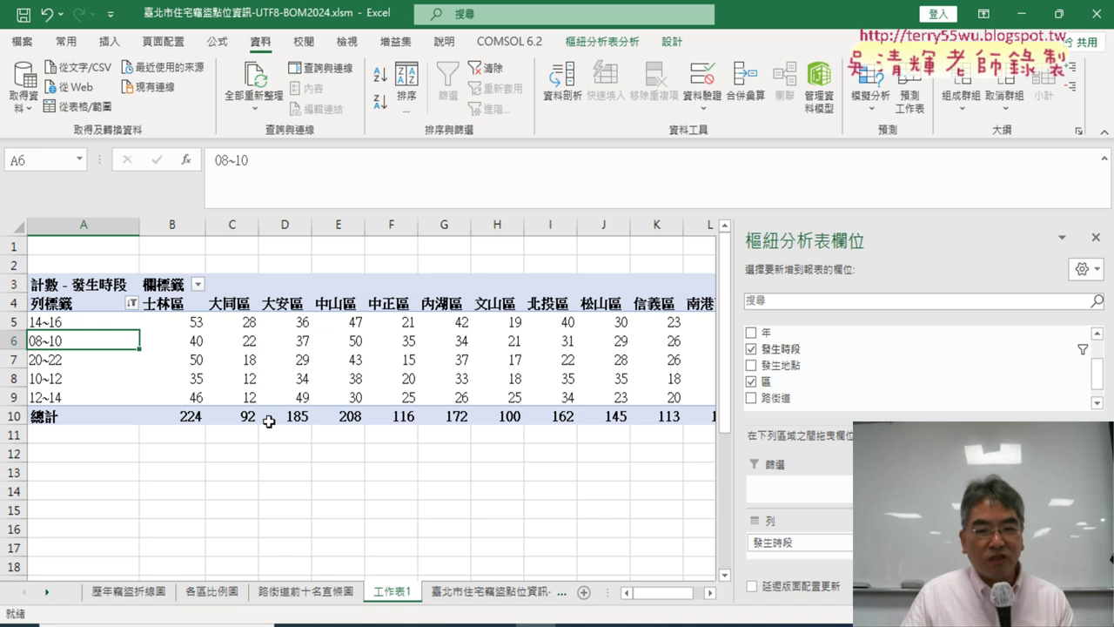
Step: Delete the 工作表1 sheet holding the practice pivot table
{"action": "right_click", "coordinate": [396, 597]}
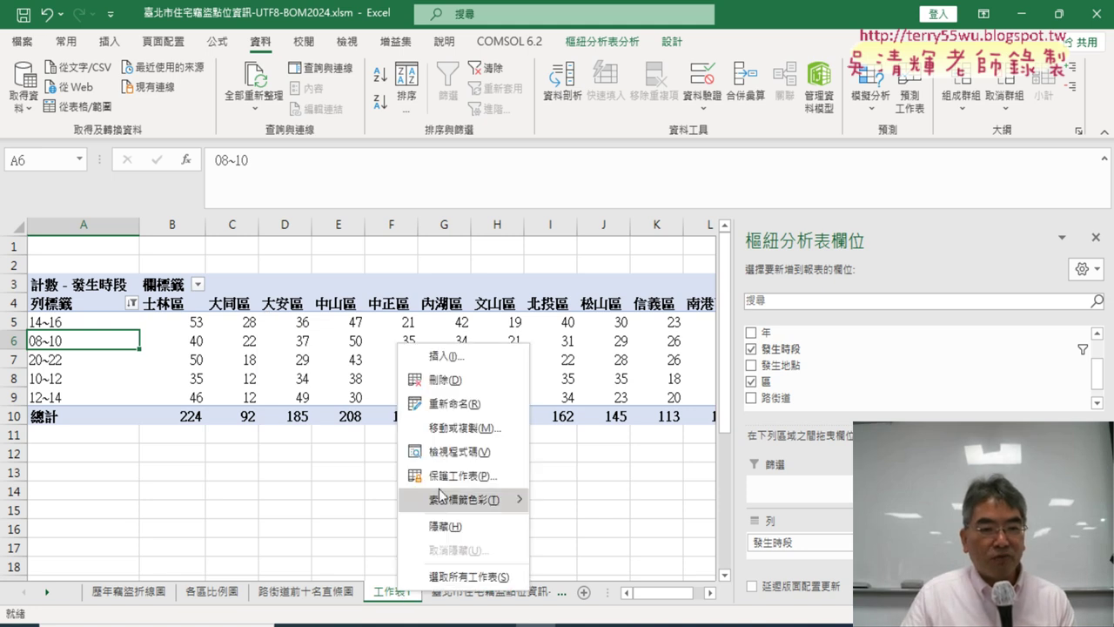
{"action": "left_click", "coordinate": [453, 376]}
{"action": "left_click", "coordinate": [546, 369]}
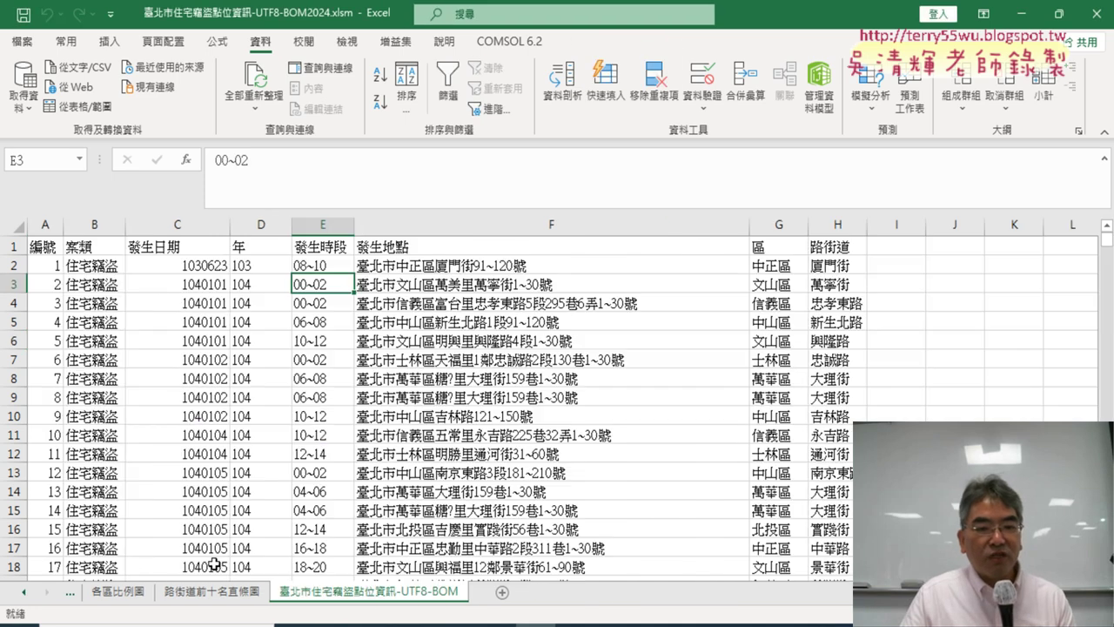
Step: Check the 歷年竊盜折線圖, 各區比例圖 and 路街道前十名直條圖 chart sheets, ending on the burglary data sheet
{"action": "left_click", "coordinate": [135, 597]}
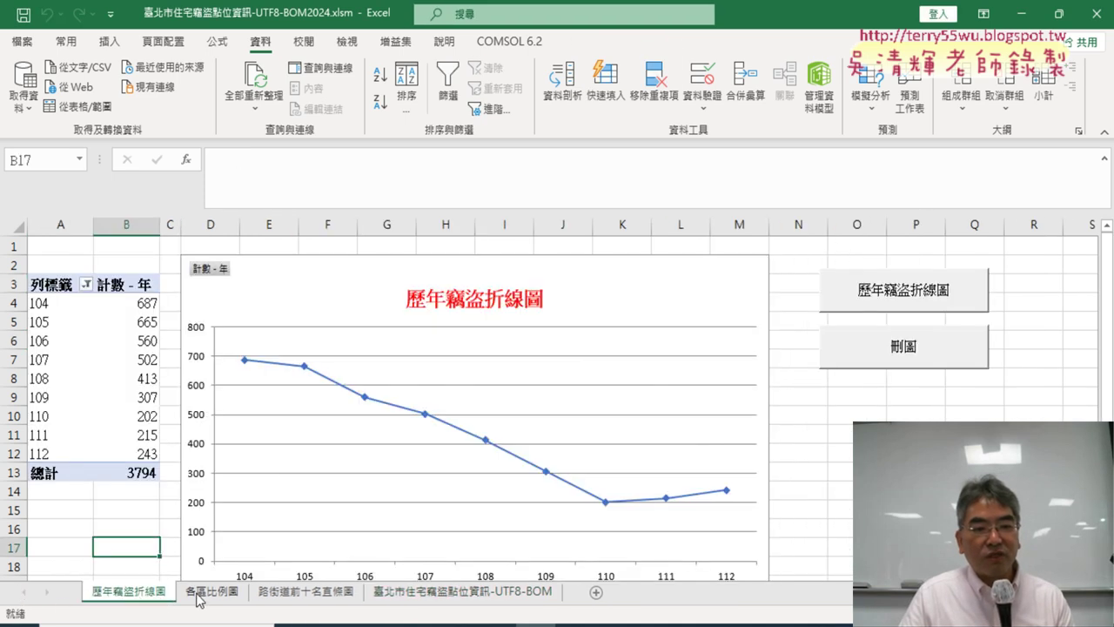
{"action": "left_click", "coordinate": [209, 597]}
{"action": "left_click", "coordinate": [133, 596]}
{"action": "left_click", "coordinate": [294, 599]}
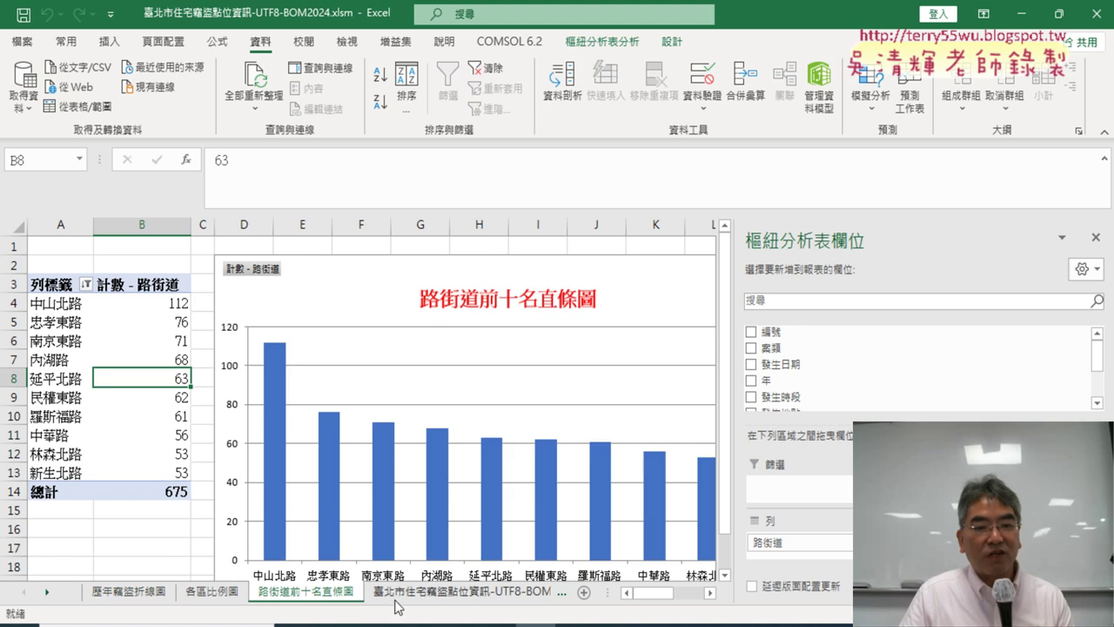
{"action": "left_click", "coordinate": [429, 601]}
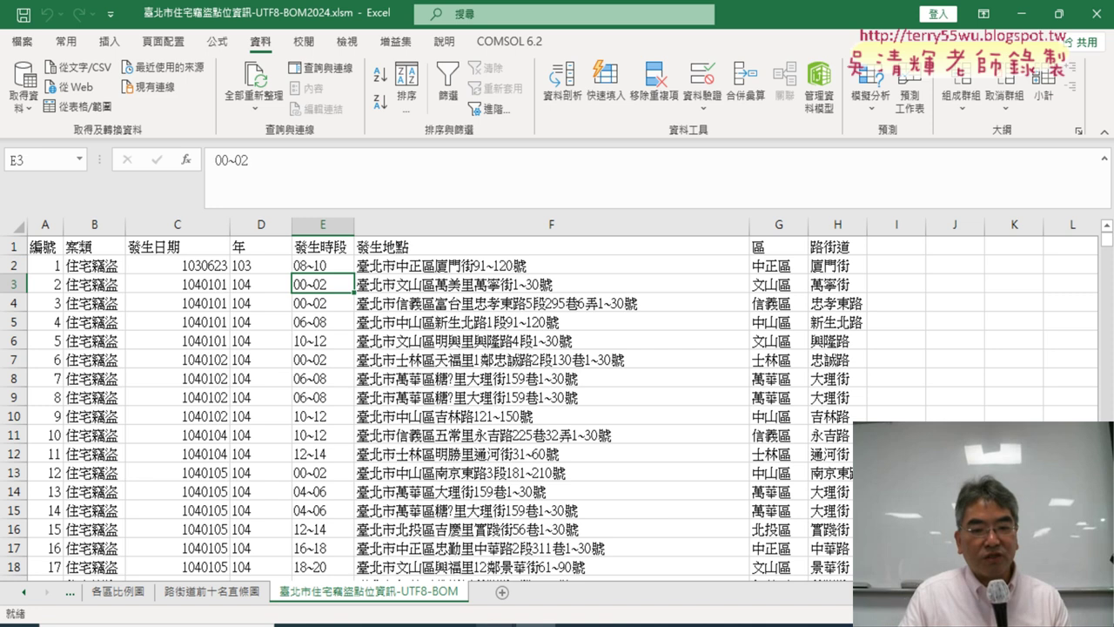
Step: Switch to the Chrome window showing the Moodle 期中報告繳交區 assignment page
{"action": "mouse_move", "coordinate": [371, 609]}
{"action": "left_click", "coordinate": [371, 550]}
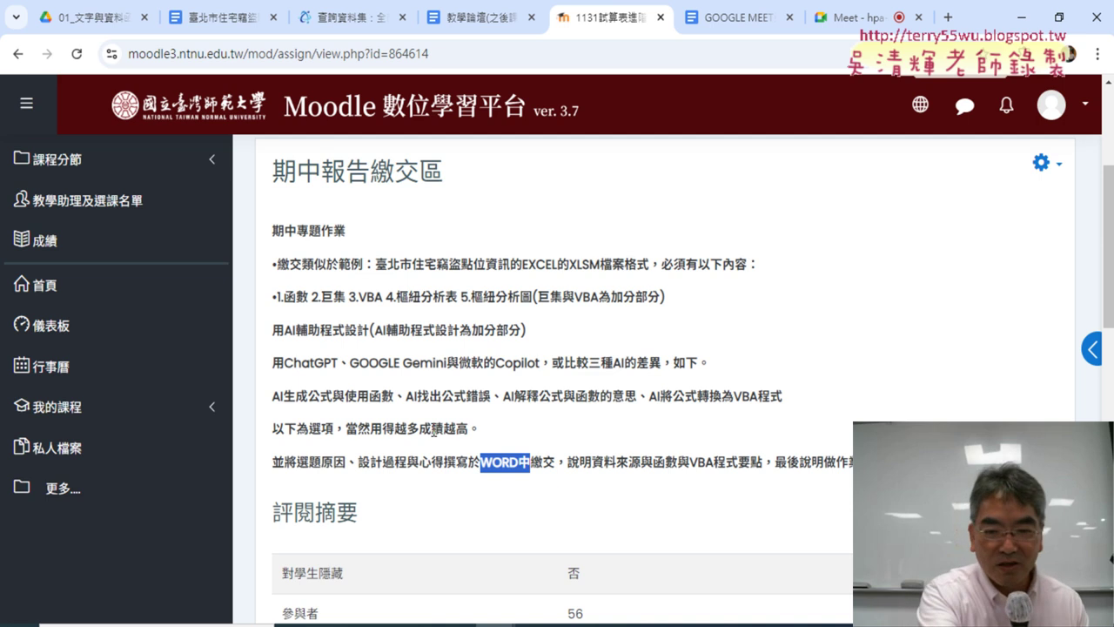
Step: Return to Excel and end on the 各區比例圖 district pie chart sheet
{"action": "key", "text": "alt+Tab"}
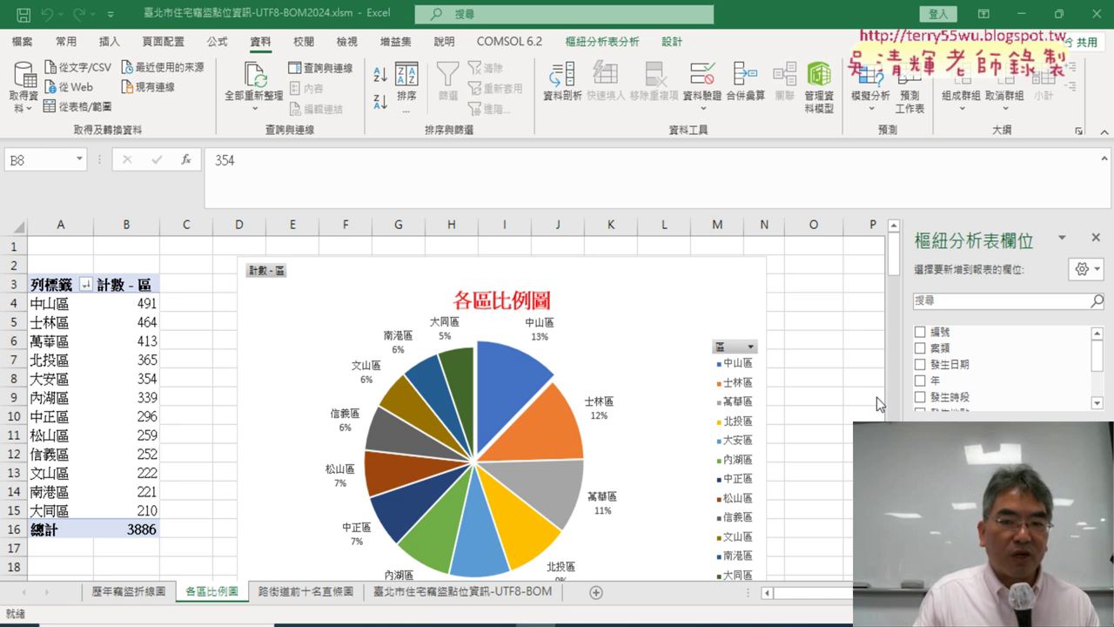
{"action": "left_click", "coordinate": [846, 446]}
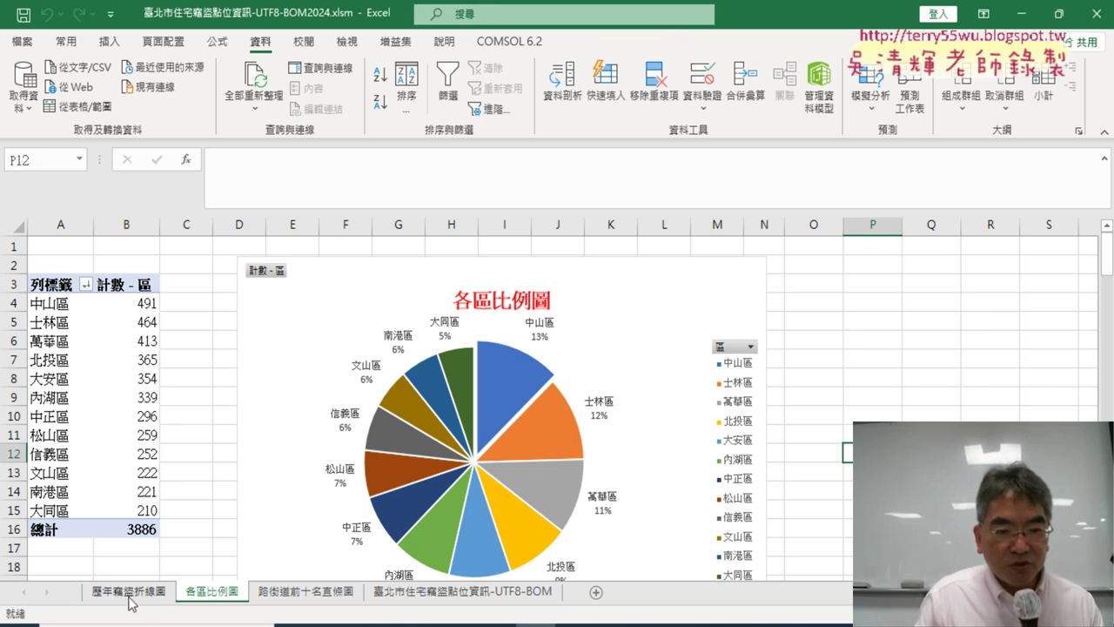
{"action": "left_click", "coordinate": [166, 593]}
{"action": "left_click", "coordinate": [336, 592]}
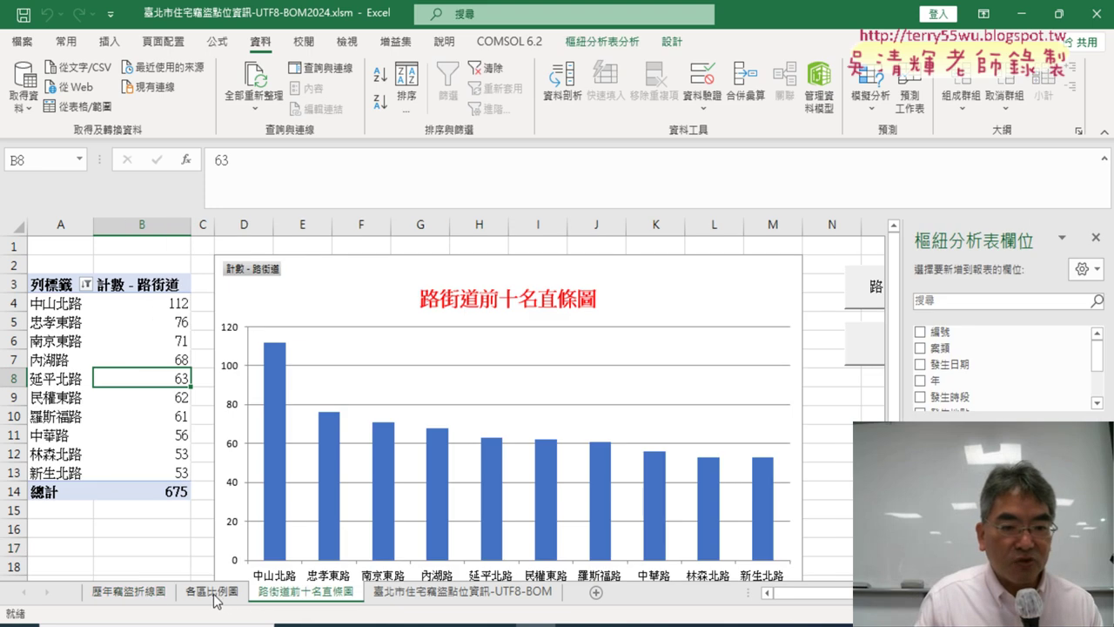
{"action": "left_click", "coordinate": [218, 597]}
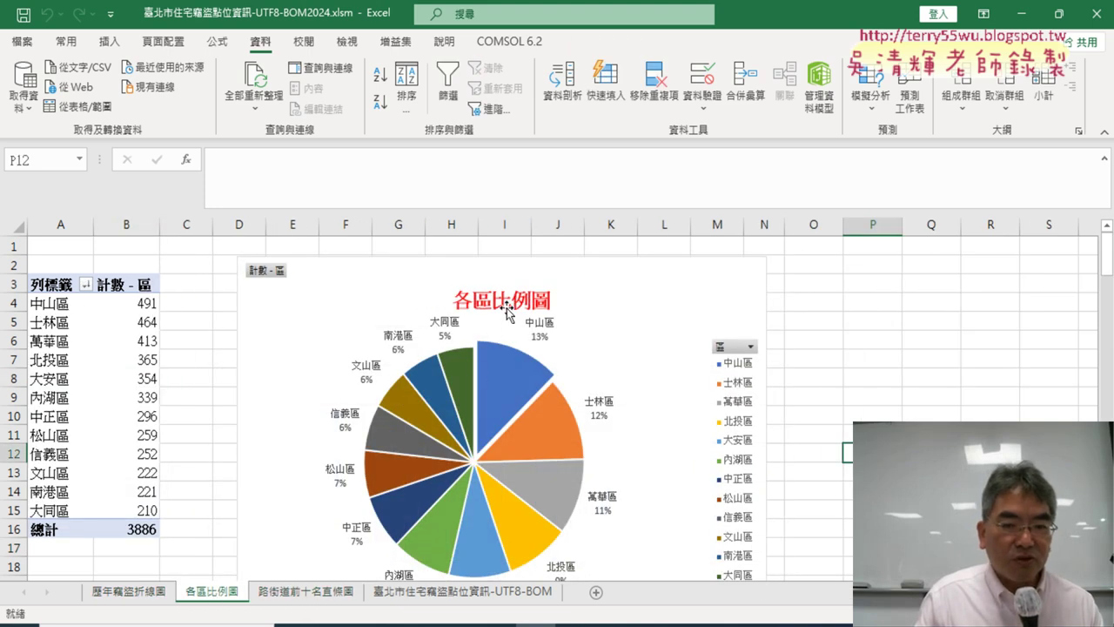